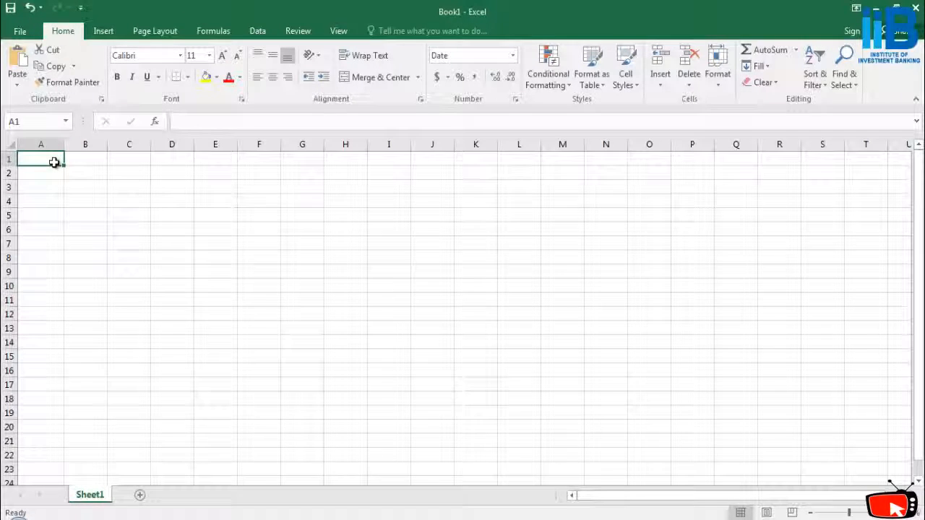
- Enter the start date 05/26/2017 in cell A1
{"action": "type", "text": "05/25"}
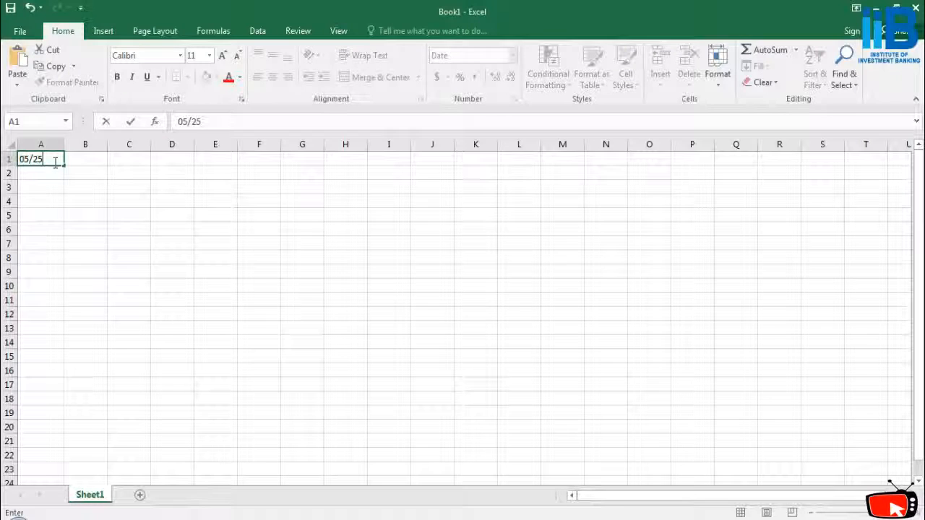
{"action": "key", "text": "BackSpace"}
{"action": "type", "text": "6/2017"}
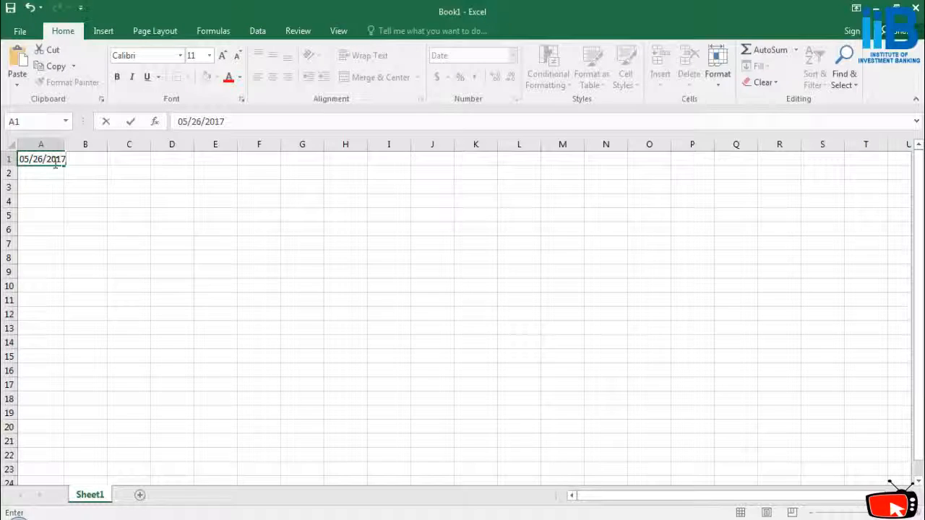
{"action": "key", "text": "Return"}
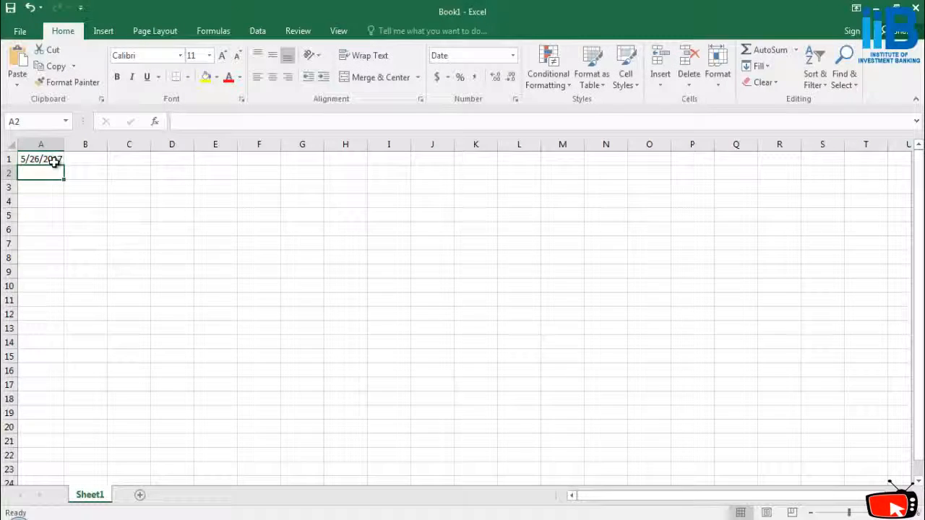
- Enter the end date 05/28/2018 in cell A2, directly below the start date
{"action": "type", "text": "05/"}
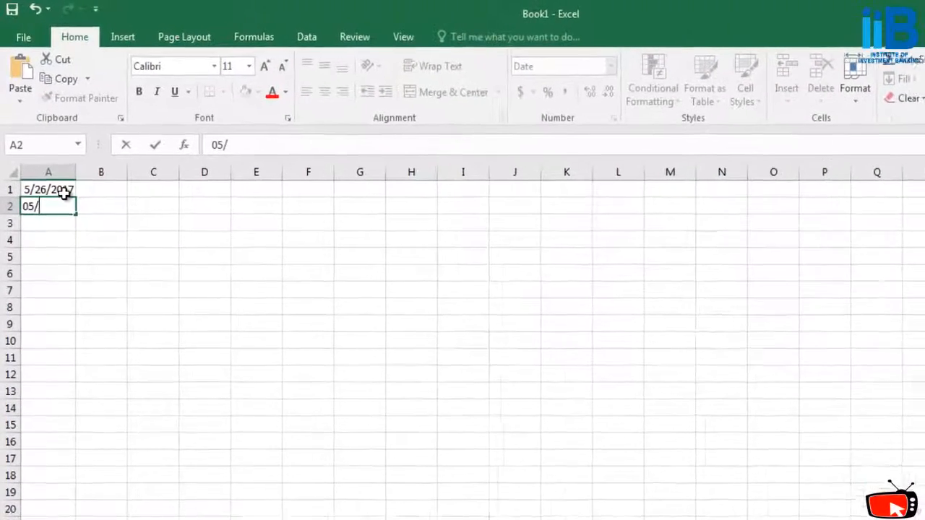
{"action": "type", "text": "30/"}
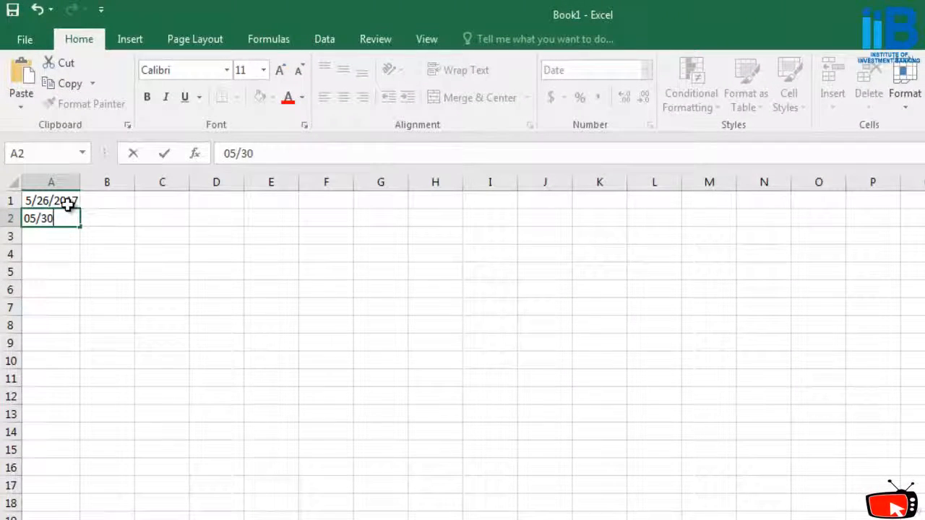
{"action": "key", "text": "BackSpace"}
{"action": "key", "text": "BackSpace"}
{"action": "key", "text": "BackSpace"}
{"action": "type", "text": "28/20"}
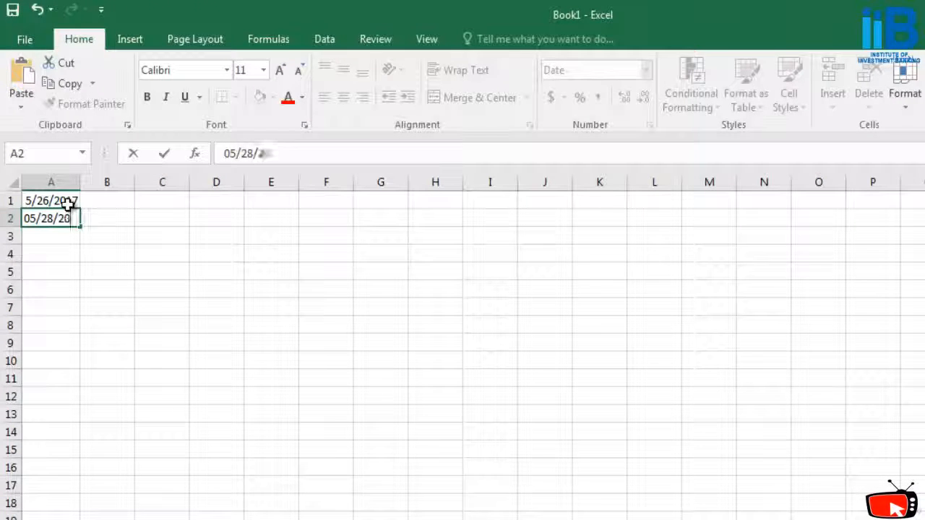
{"action": "type", "text": "18"}
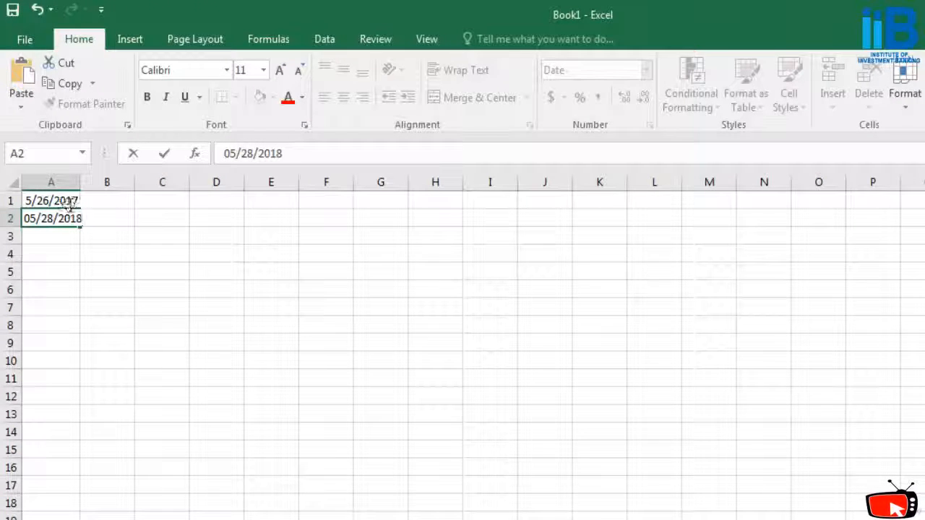
{"action": "left_click", "coordinate": [150, 313]}
{"action": "left_click", "coordinate": [57, 202]}
{"action": "left_click", "coordinate": [60, 226]}
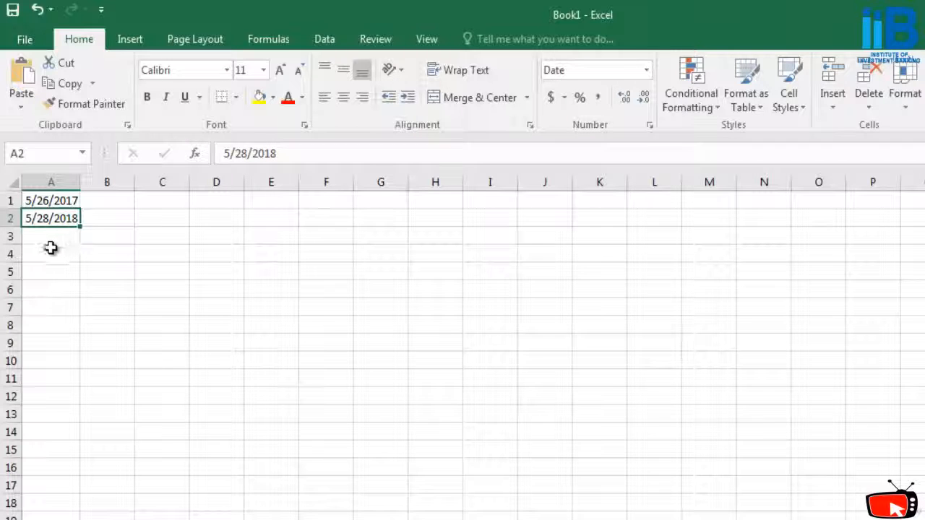
- Calculate the full years between the two dates in cell A4 with the formula =DATEDIF(A1,A2,"y")
{"action": "left_click", "coordinate": [50, 258]}
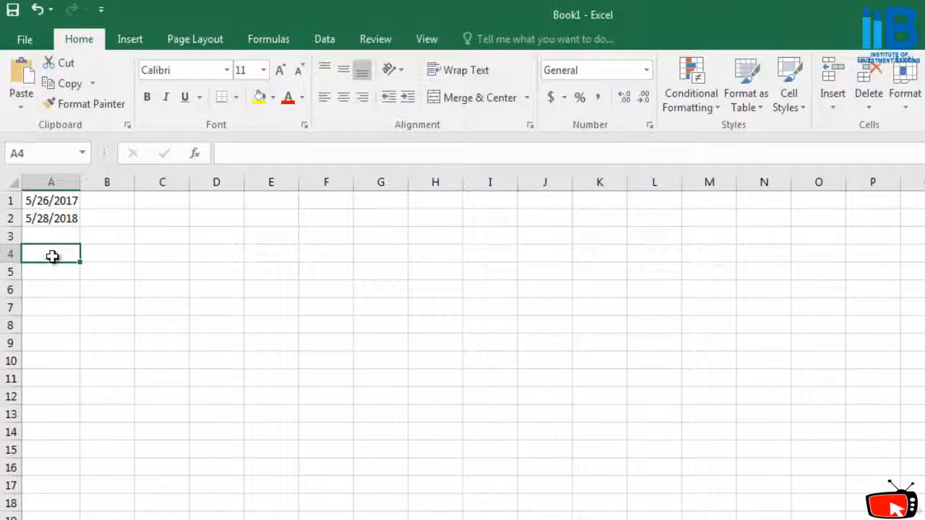
{"action": "type", "text": "=datedif"}
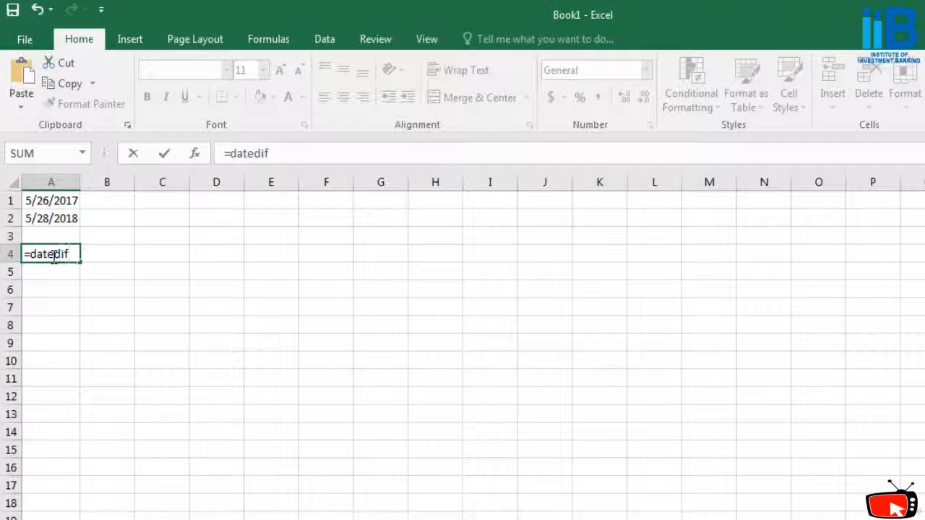
{"action": "type", "text": "("}
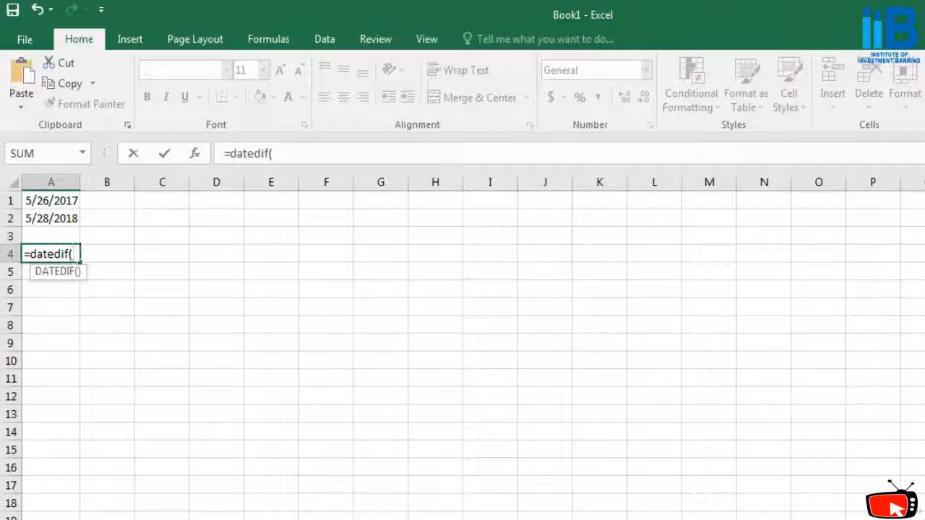
{"action": "type", "text": "A1,"}
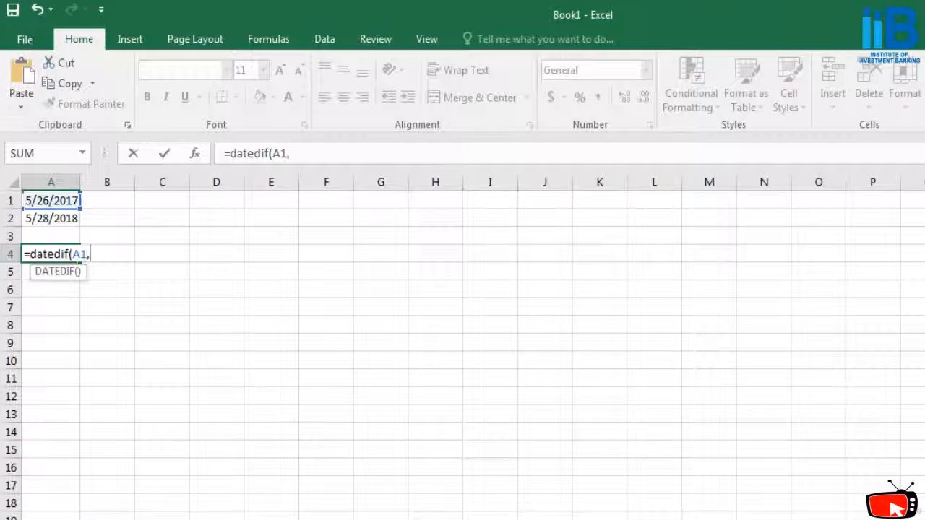
{"action": "type", "text": "A2"}
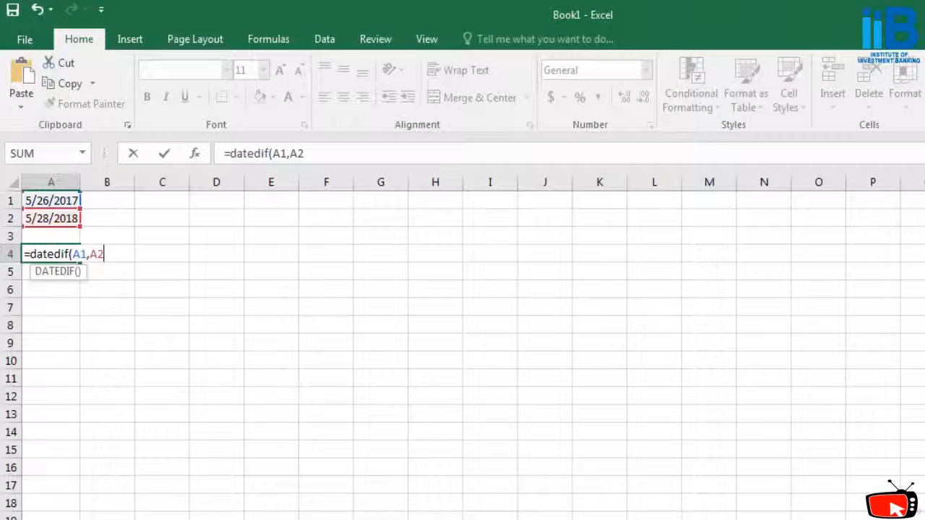
{"action": "type", "text": ","}
{"action": "type", "text": ",\"y"}
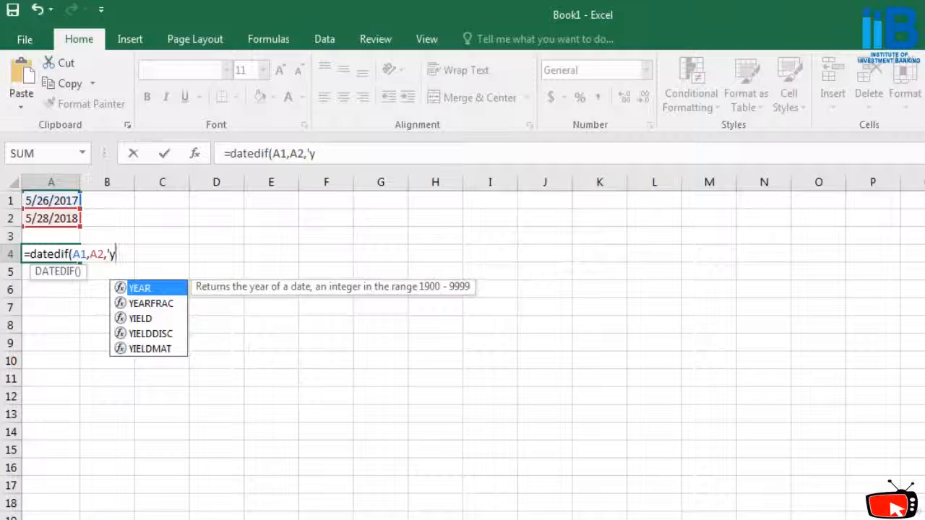
{"action": "key", "text": "BackSpace"}
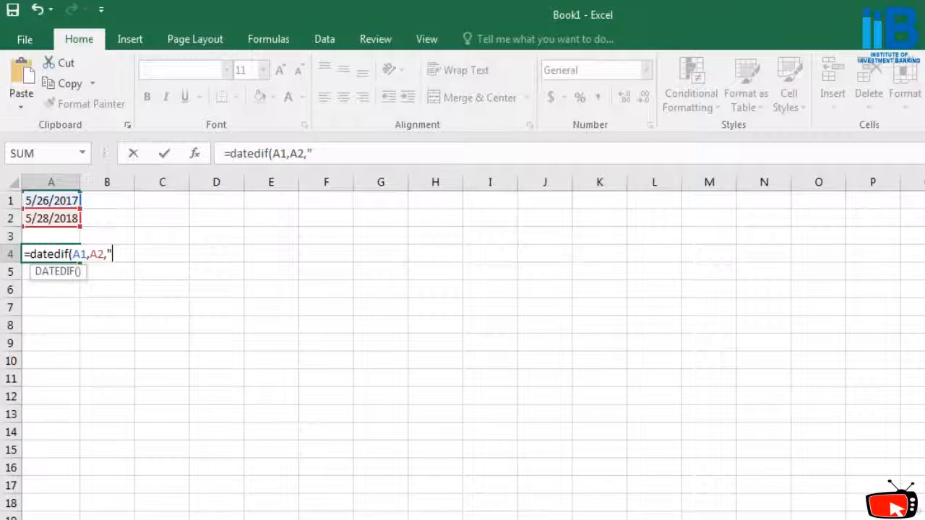
{"action": "type", "text": "y\")"}
{"action": "key", "text": "Return"}
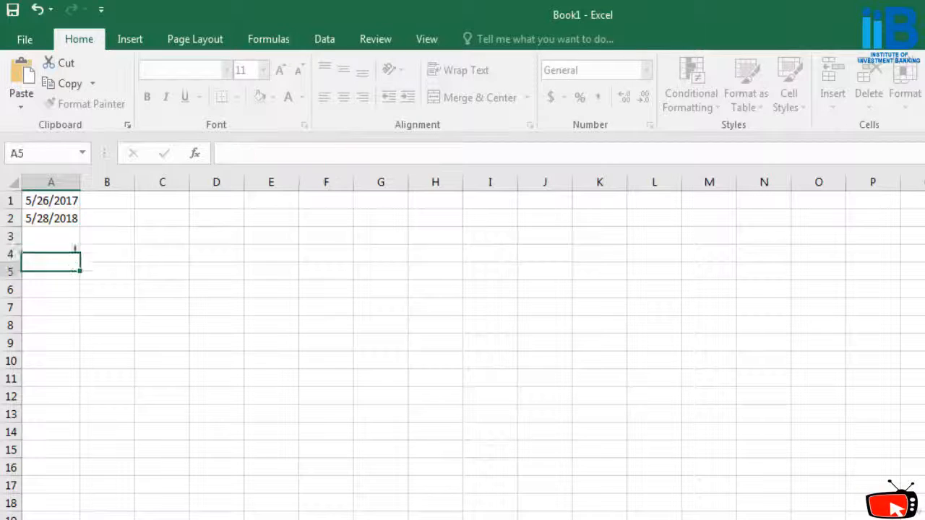
{"action": "left_click", "coordinate": [73, 201]}
{"action": "left_click", "coordinate": [67, 223]}
{"action": "left_click", "coordinate": [64, 254]}
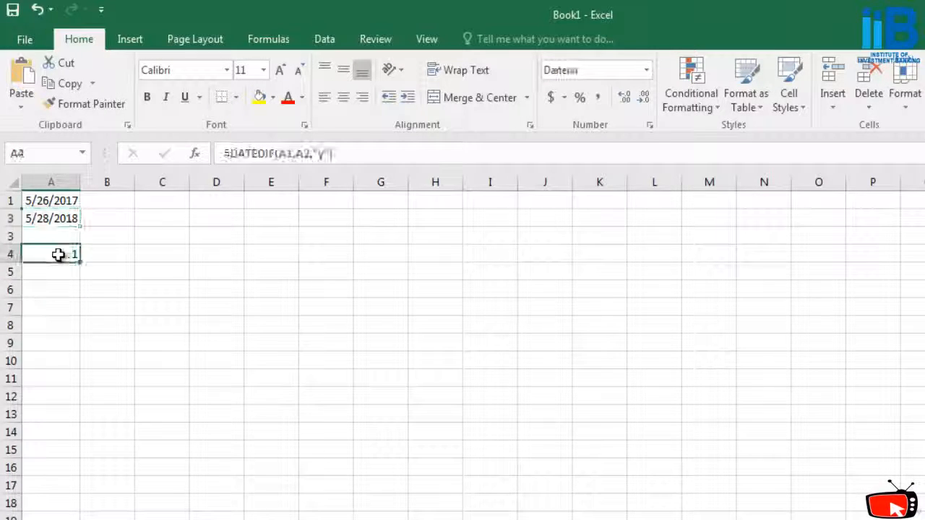
- Calculate the full months between the two dates in cell A5 with the formula =DATEDIF(A1,A2,"M")
{"action": "left_click", "coordinate": [63, 272]}
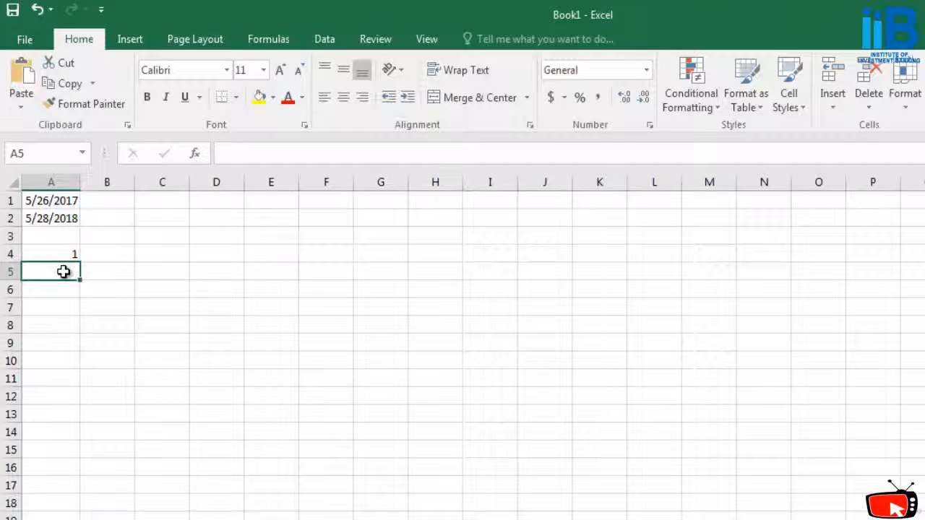
{"action": "type", "text": "=DA"}
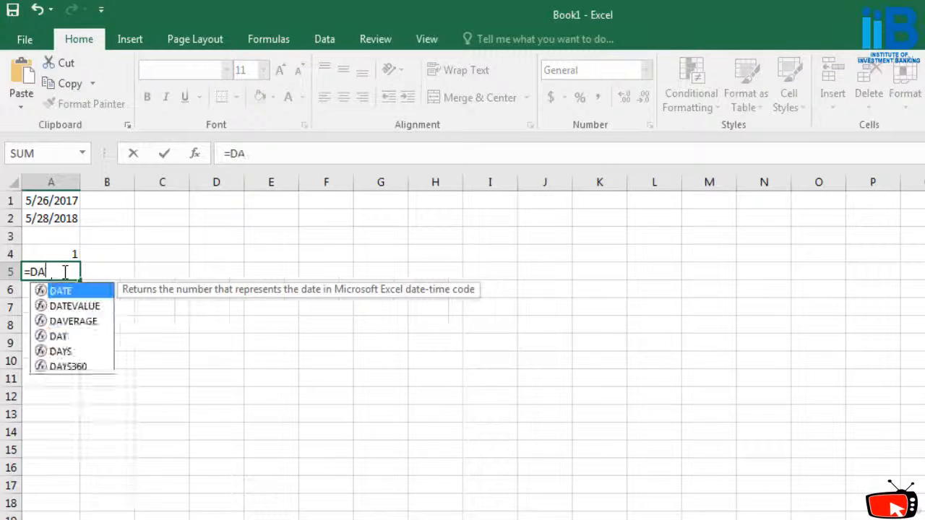
{"action": "type", "text": "TEDIF("}
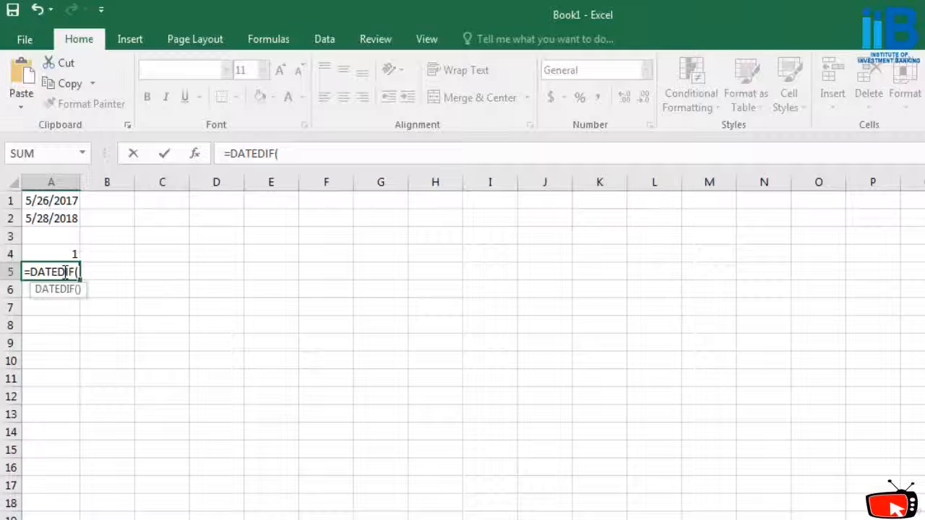
{"action": "type", "text": "a1"}
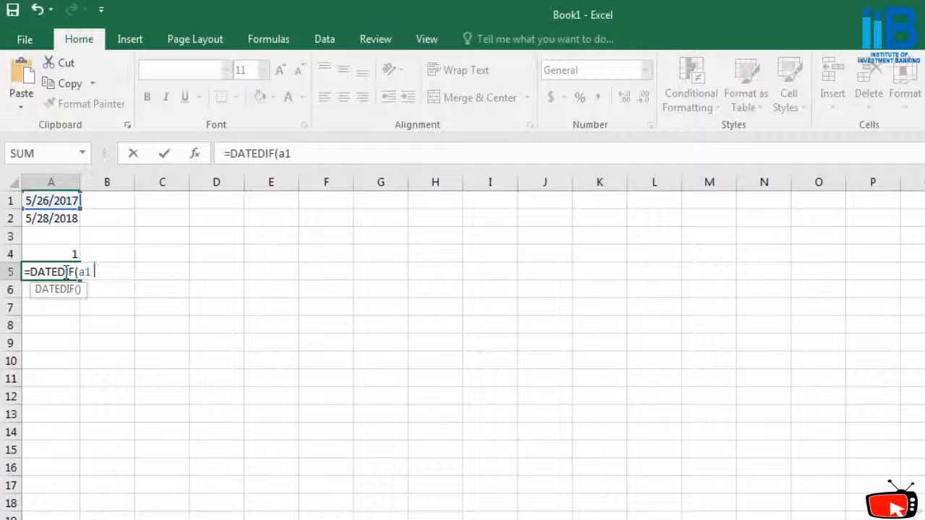
{"action": "type", "text": ","}
{"action": "key", "text": "BackSpace"}
{"action": "key", "text": "BackSpace"}
{"action": "key", "text": "BackSpace"}
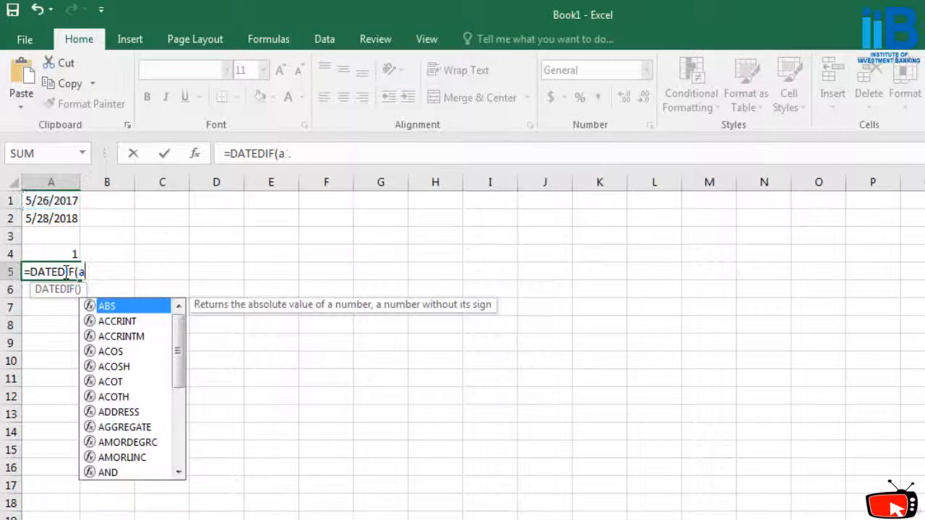
{"action": "type", "text": "A1,A2,"}
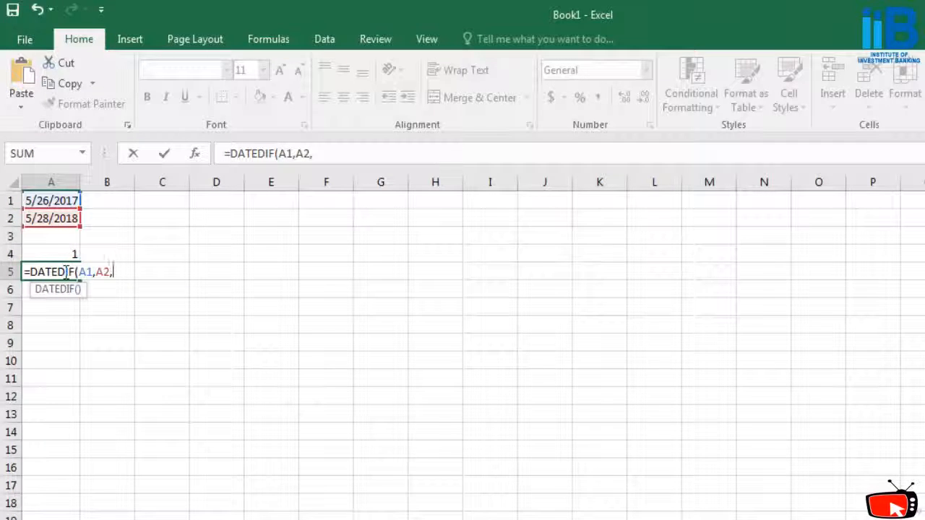
{"action": "type", "text": "\"M"}
{"action": "key", "text": "BackSpace"}
{"action": "type", "text": "M\")"}
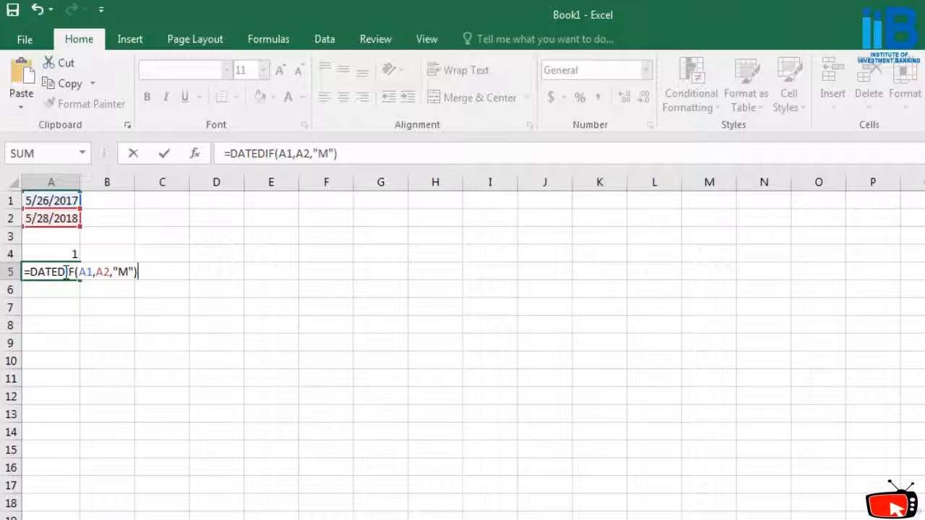
{"action": "key", "text": "Return"}
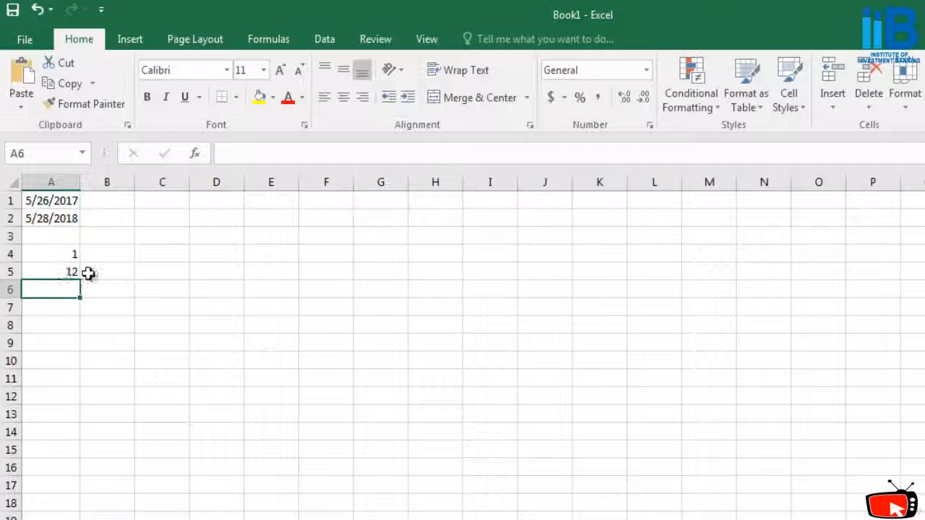
{"action": "left_click", "coordinate": [72, 269]}
{"action": "left_click", "coordinate": [26, 196]}
{"action": "left_click", "coordinate": [27, 219]}
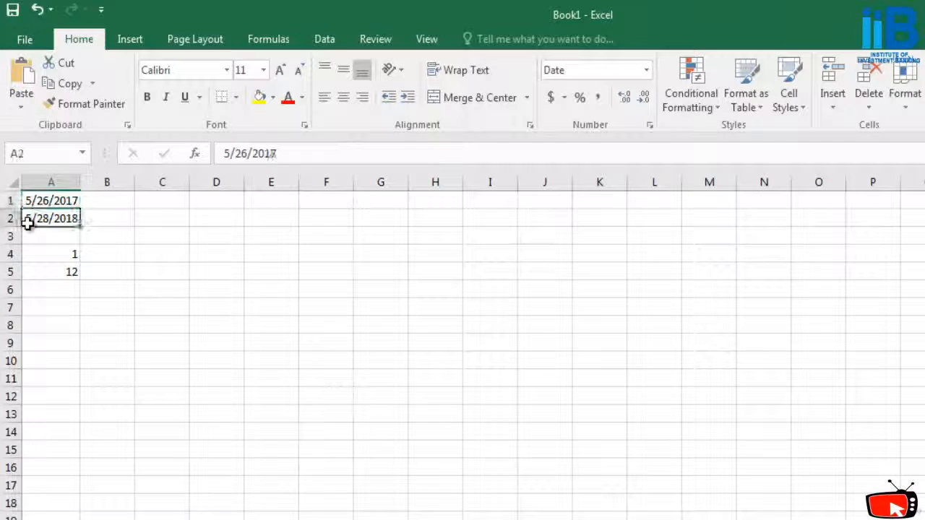
{"action": "left_click", "coordinate": [62, 273]}
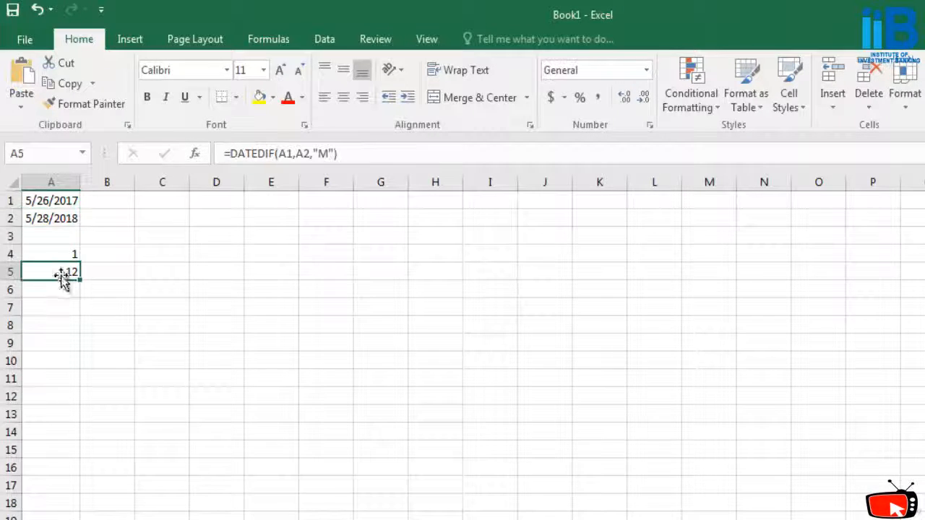
- Calculate the days between the two dates in cell A6 with the formula =DATEDIF(A1,A2,"D")
{"action": "left_click", "coordinate": [69, 256]}
{"action": "left_click", "coordinate": [67, 273]}
{"action": "left_click", "coordinate": [65, 292]}
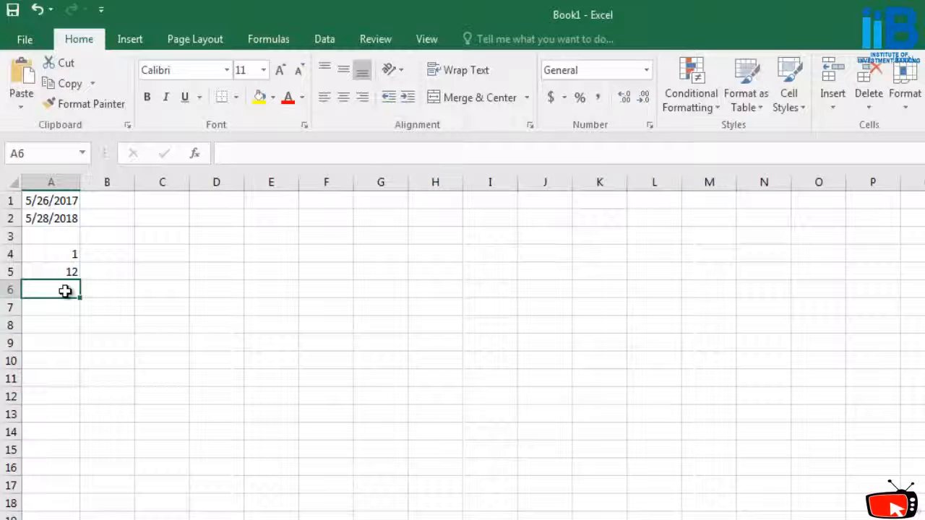
{"action": "type", "text": "="}
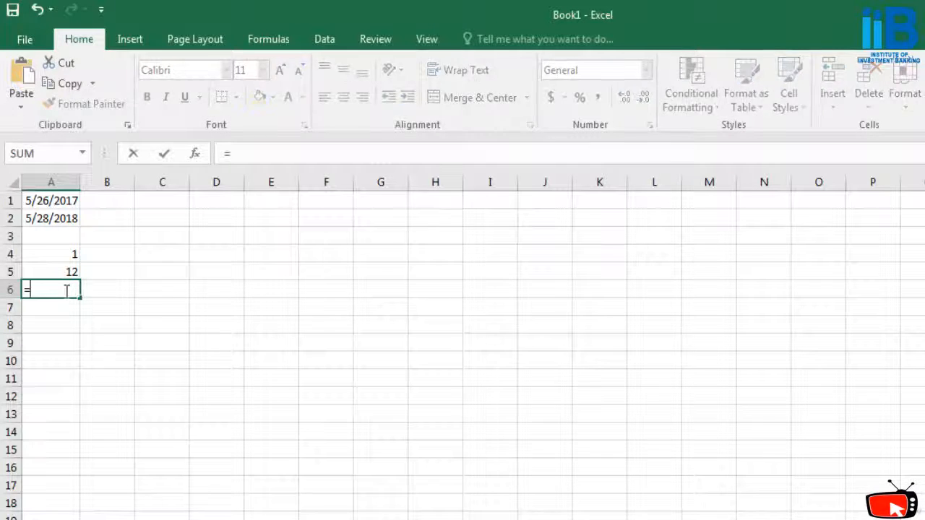
{"action": "type", "text": "DATEDIF("}
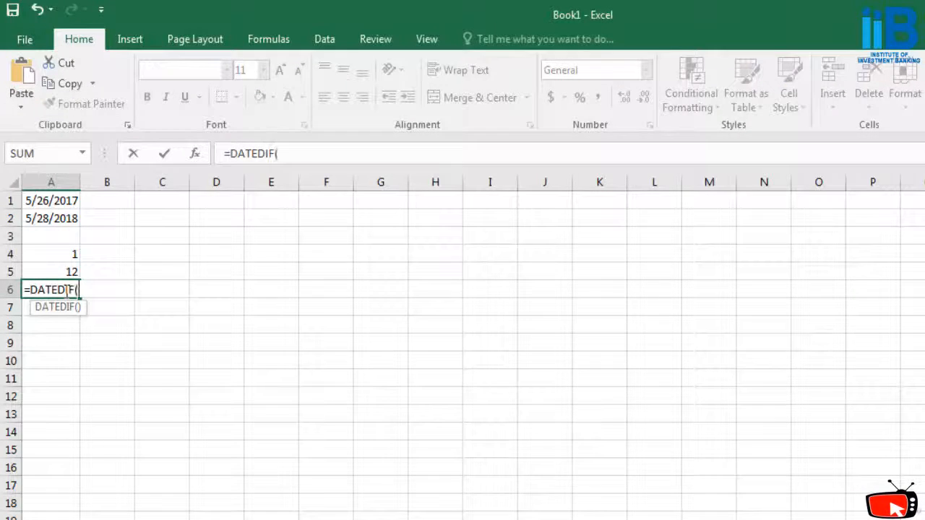
{"action": "type", "text": "A1,A2"}
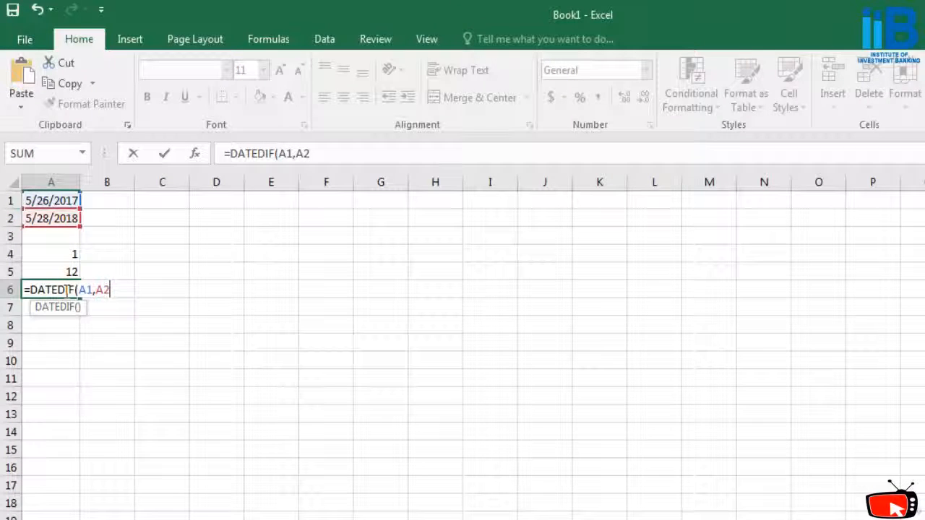
{"action": "type", "text": ",\"D\""}
{"action": "key", "text": "BackSpace"}
{"action": "key", "text": "BackSpace"}
{"action": "key", "text": "BackSpace"}
{"action": "type", "text": "\"D\""}
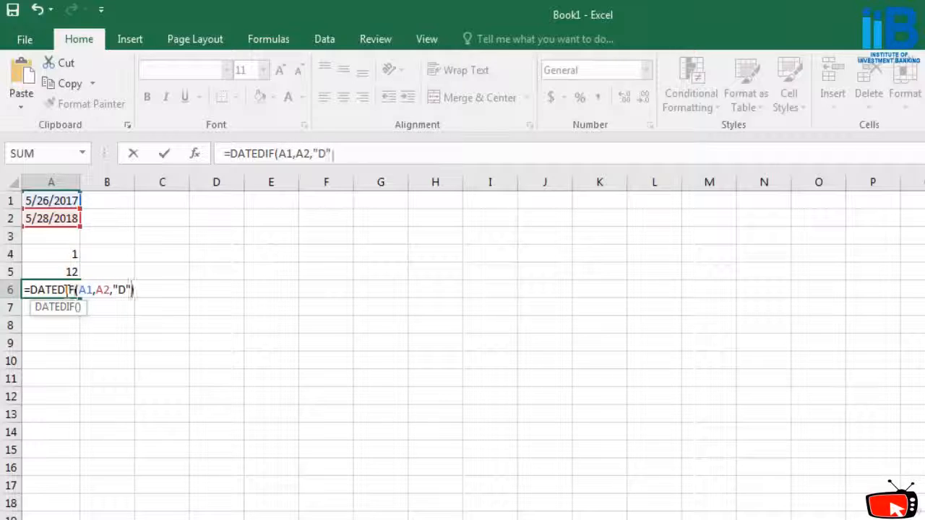
{"action": "type", "text": ")"}
{"action": "key", "text": "Return"}
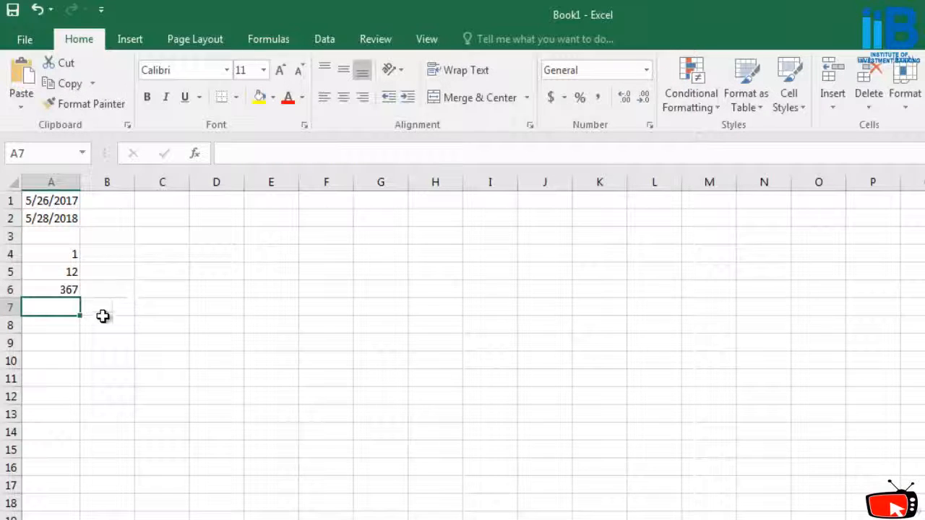
{"action": "left_click", "coordinate": [68, 288]}
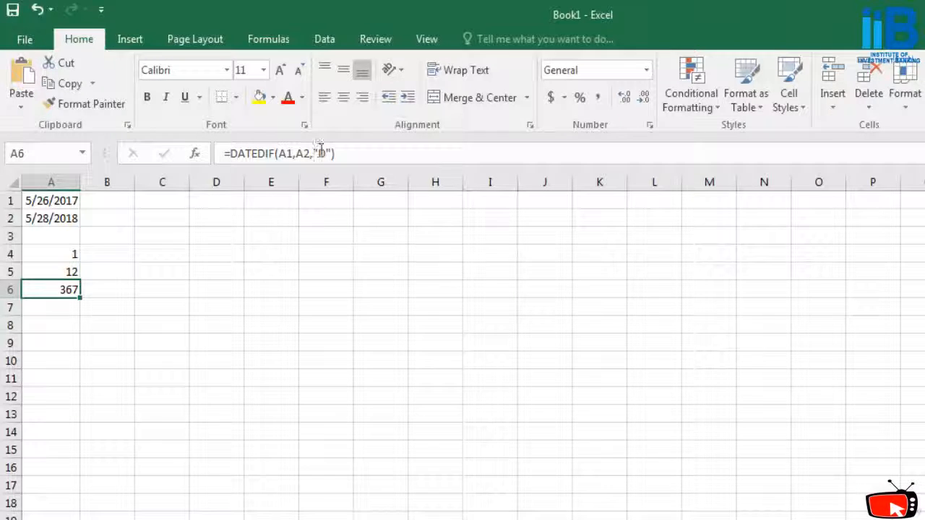
{"action": "left_click", "coordinate": [64, 308]}
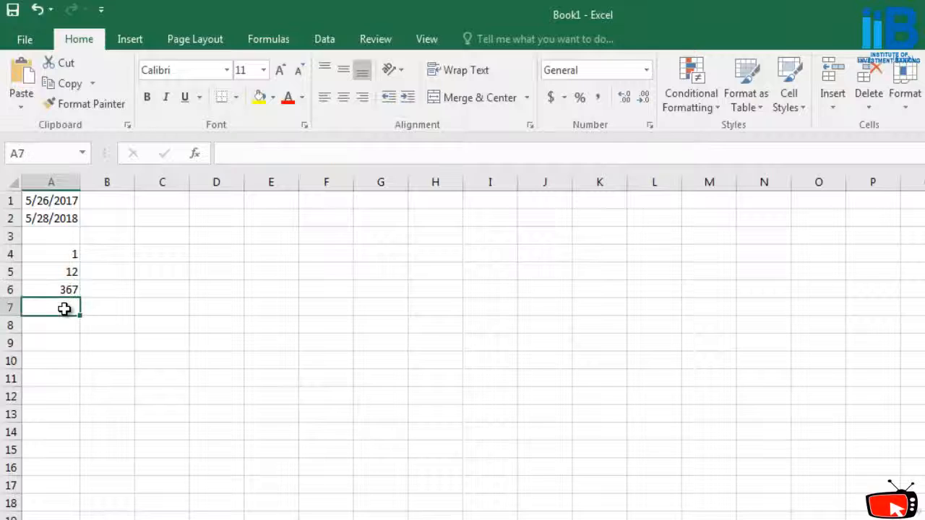
- Calculate the days between the two dates, ignoring months and years, in cell A7 with the formula =DATEDIF(A1,A2,"MD")
{"action": "type", "text": "=DATE"}
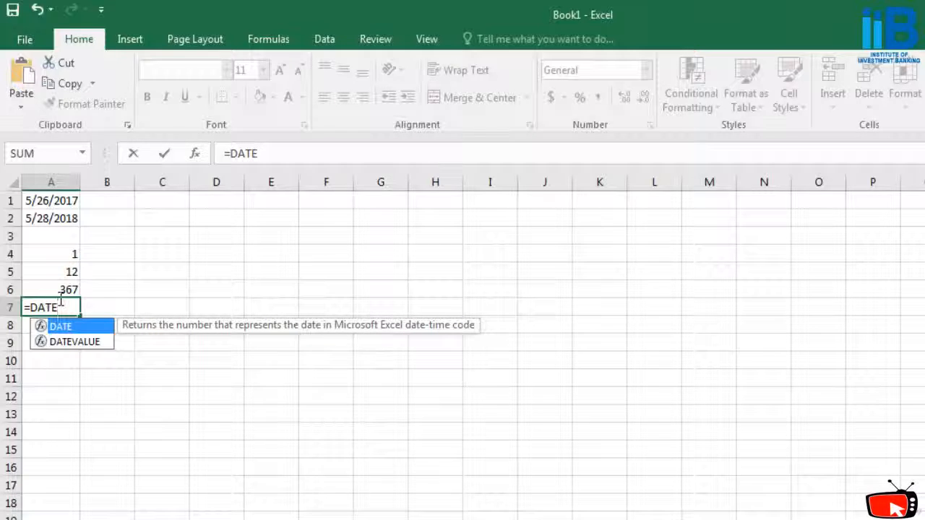
{"action": "type", "text": "D"}
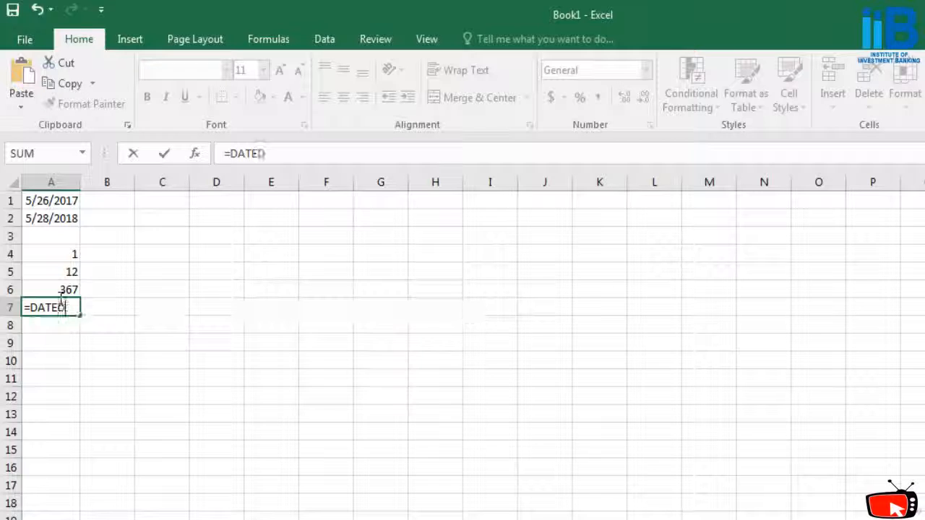
{"action": "type", "text": "IF("}
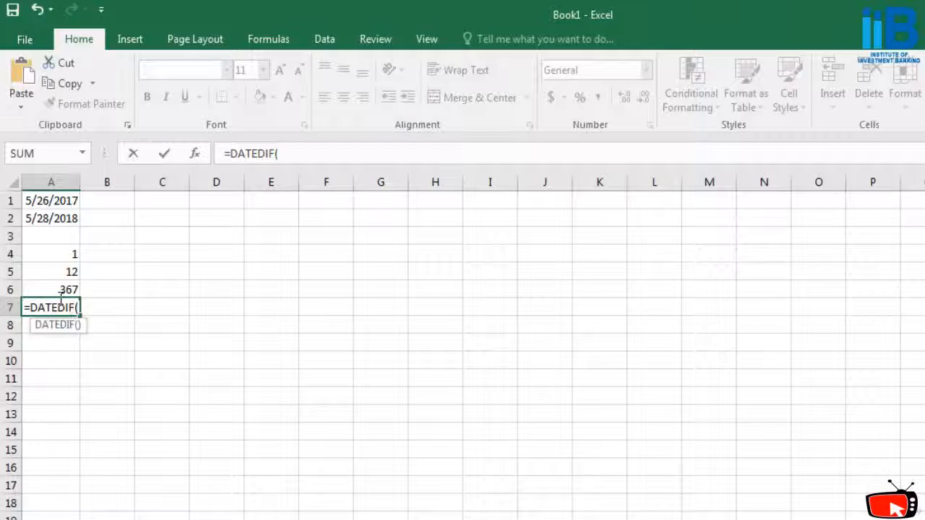
{"action": "type", "text": "A"}
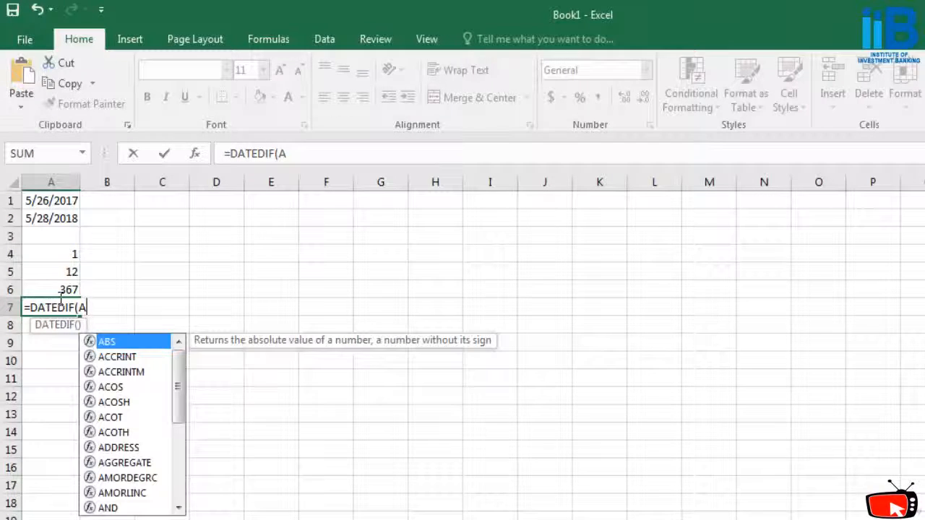
{"action": "type", "text": "1,A2"}
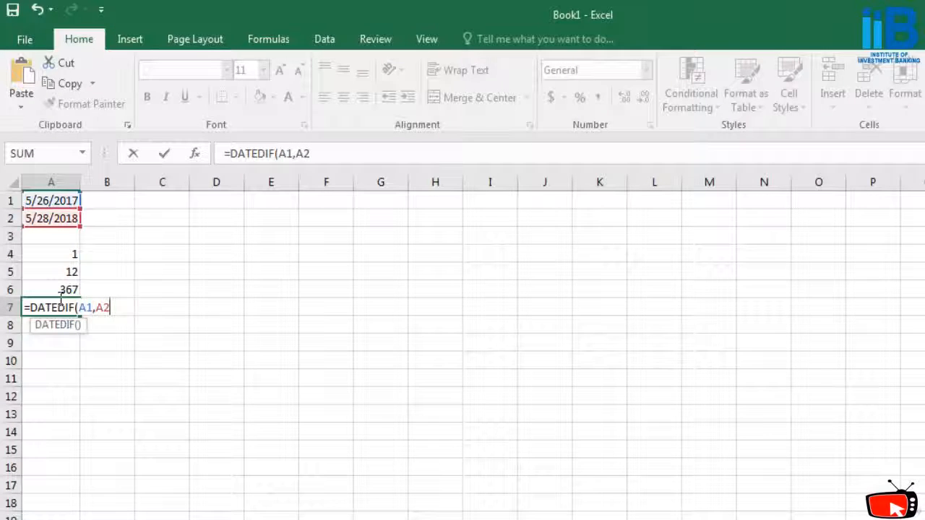
{"action": "type", "text": ",\"\""}
{"action": "key", "text": "BackSpace"}
{"action": "type", "text": "\"M"}
{"action": "key", "text": "BackSpace"}
{"action": "type", "text": "\"MD\")"}
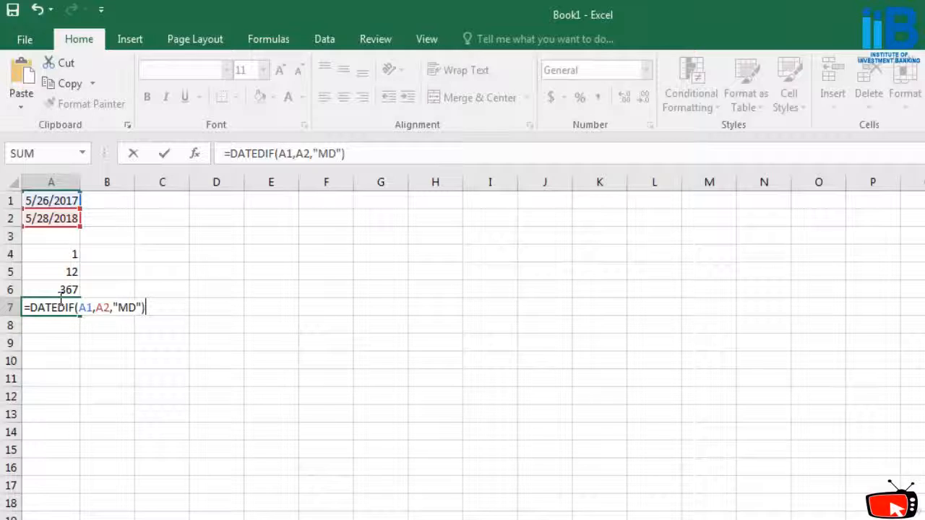
{"action": "key", "text": "Return"}
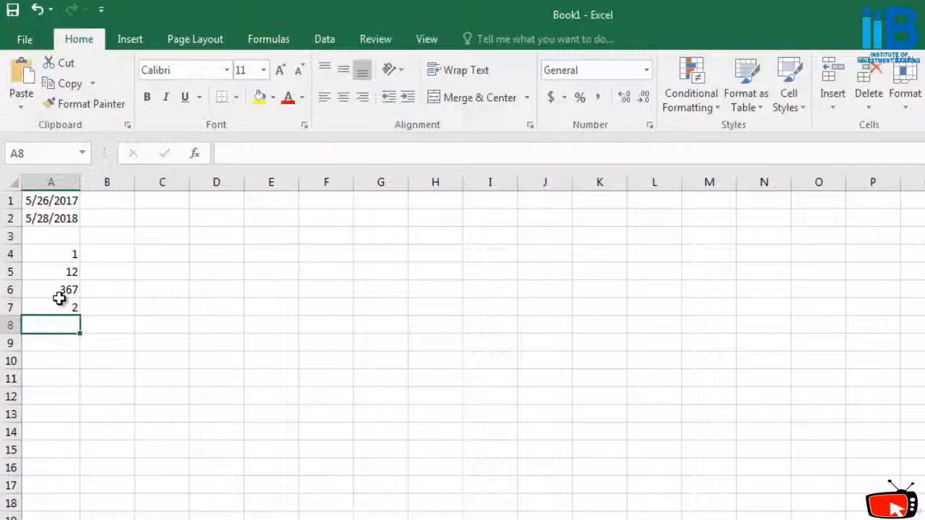
{"action": "left_click", "coordinate": [58, 301]}
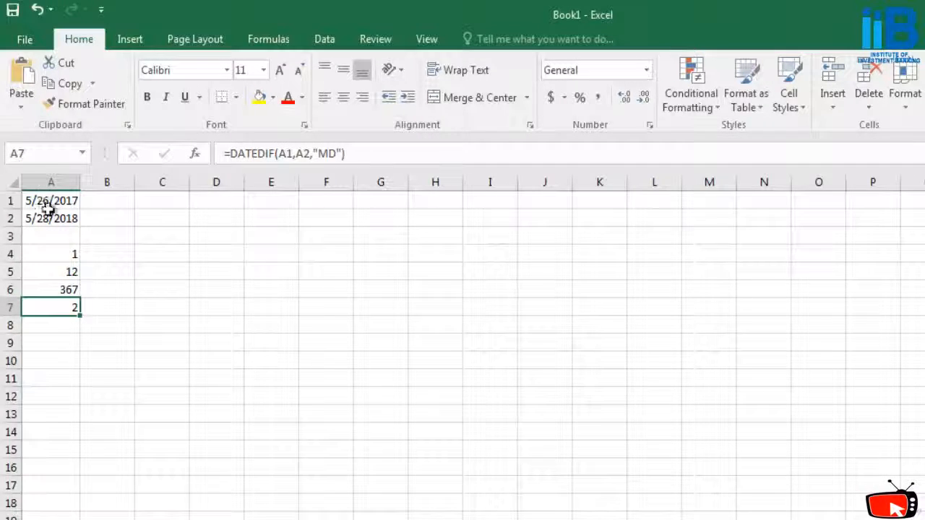
- Calculate the months between the two dates, ignoring years and days, in cell A8 with the formula =DATEDIF(A1,A2,"YM")
{"action": "left_click", "coordinate": [69, 327]}
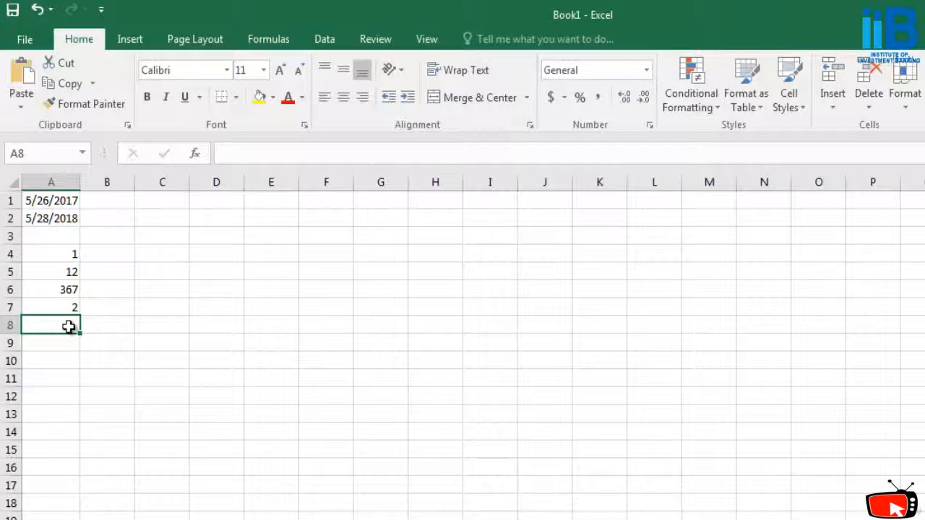
{"action": "type", "text": "=DATEDIF(A1"}
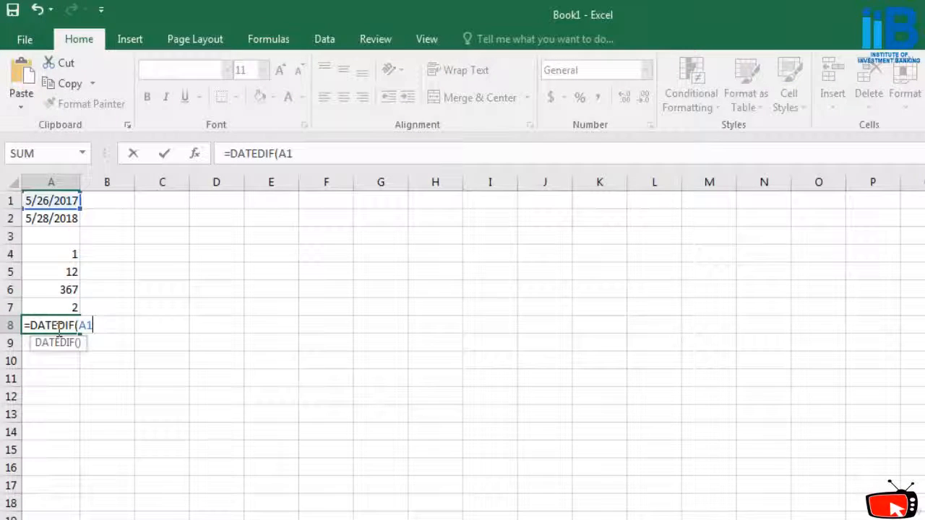
{"action": "type", "text": ",A2,"}
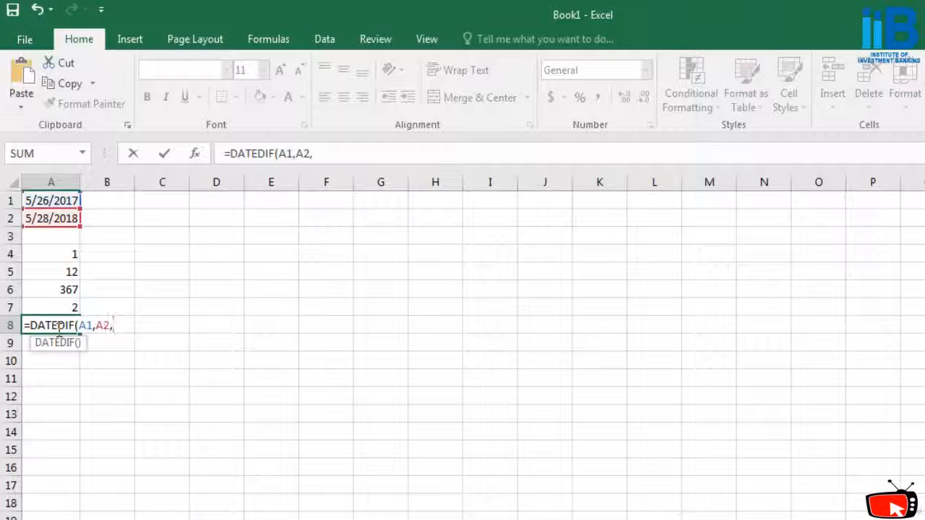
{"action": "type", "text": "\"Y"}
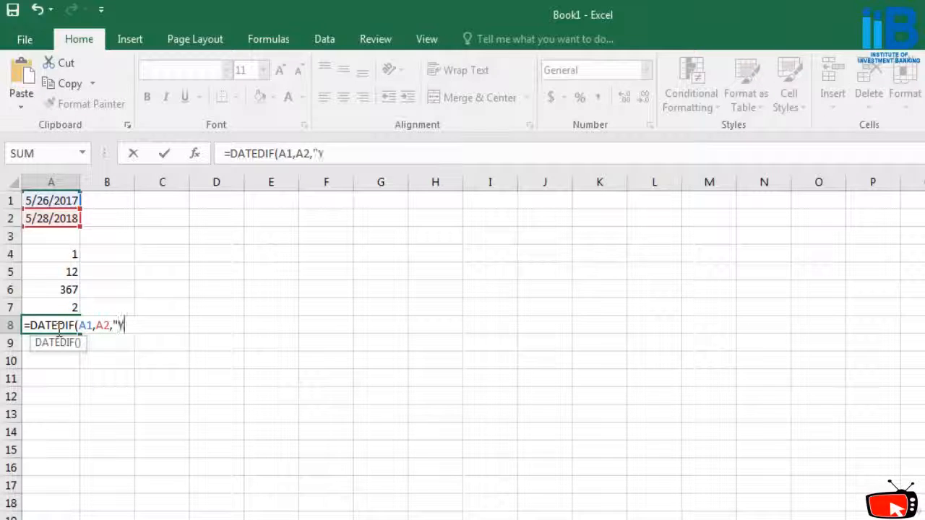
{"action": "type", "text": "M\")"}
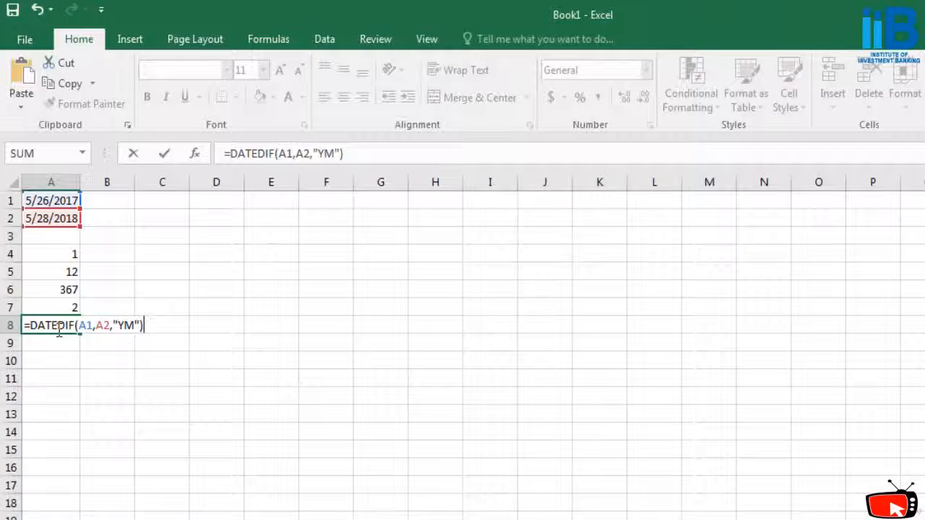
{"action": "key", "text": "Return"}
{"action": "left_click", "coordinate": [64, 326]}
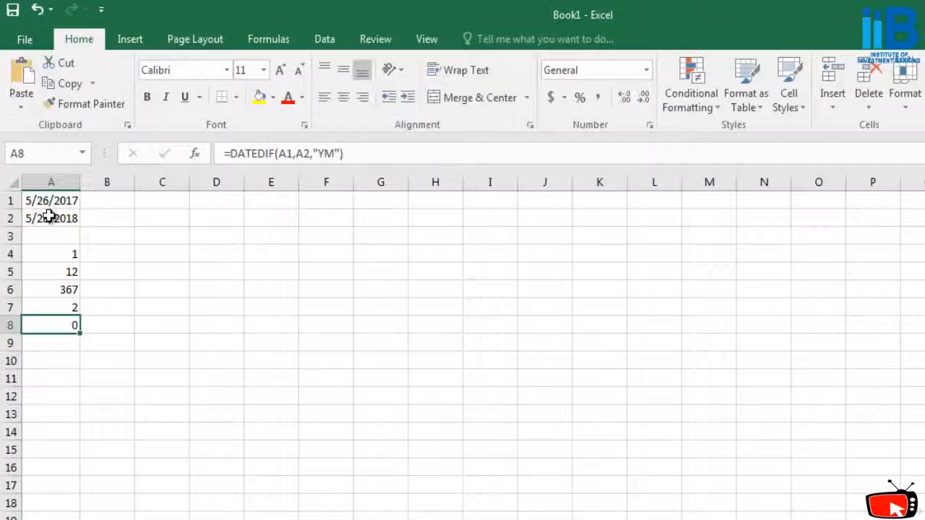
- Compare the months of the start date in cell A1 and the end date in cell A2
{"action": "left_click", "coordinate": [29, 199]}
{"action": "left_click", "coordinate": [34, 216]}
{"action": "left_click", "coordinate": [33, 203]}
{"action": "left_click", "coordinate": [31, 215]}
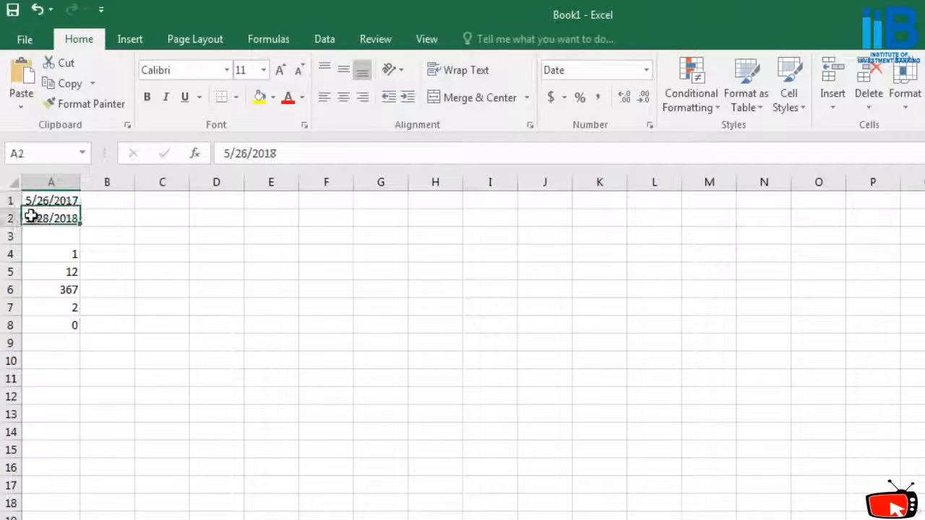
{"action": "left_click", "coordinate": [32, 203]}
{"action": "left_click", "coordinate": [32, 219]}
{"action": "left_click", "coordinate": [31, 203]}
{"action": "left_click", "coordinate": [31, 218]}
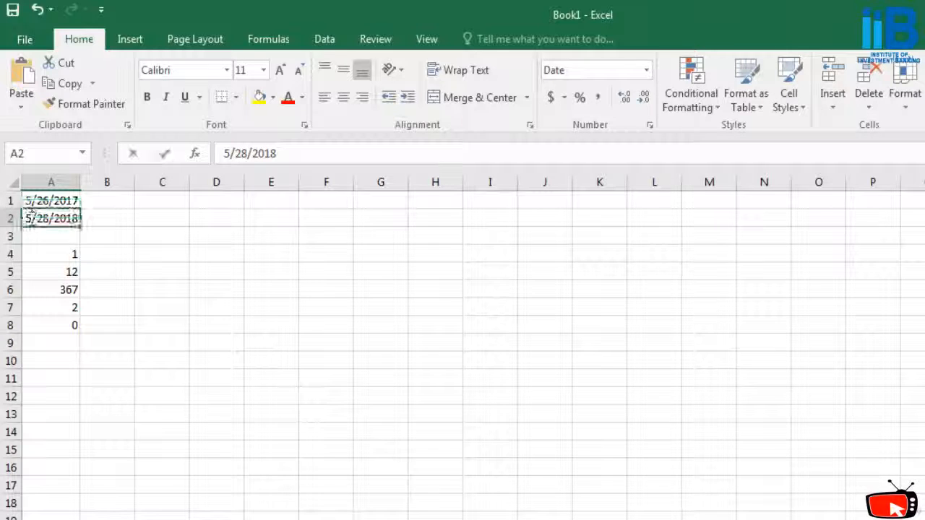
- Change the end date in cell A2 to 12/28/2018 and check the YM result in cell A8
{"action": "double_click", "coordinate": [32, 218]}
{"action": "key", "text": "BackSpace"}
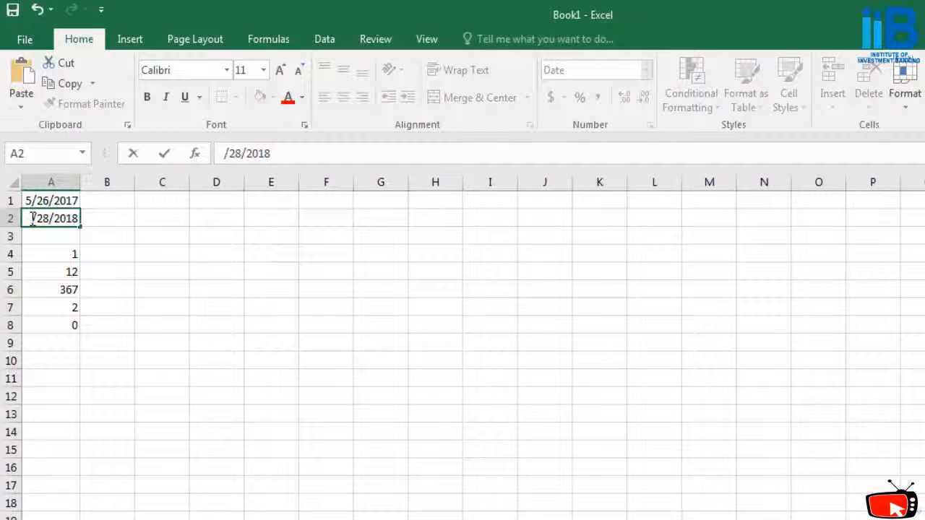
{"action": "type", "text": "12"}
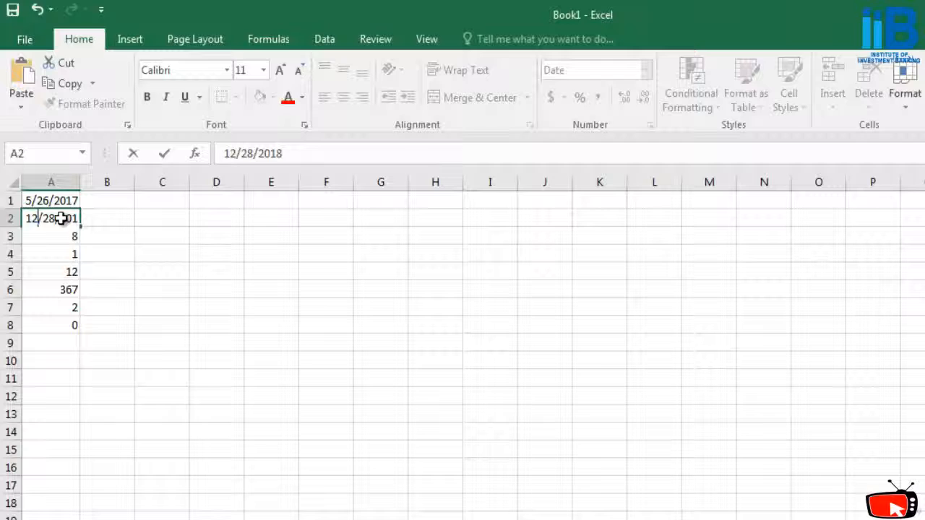
{"action": "left_click", "coordinate": [131, 259]}
{"action": "left_click", "coordinate": [79, 326]}
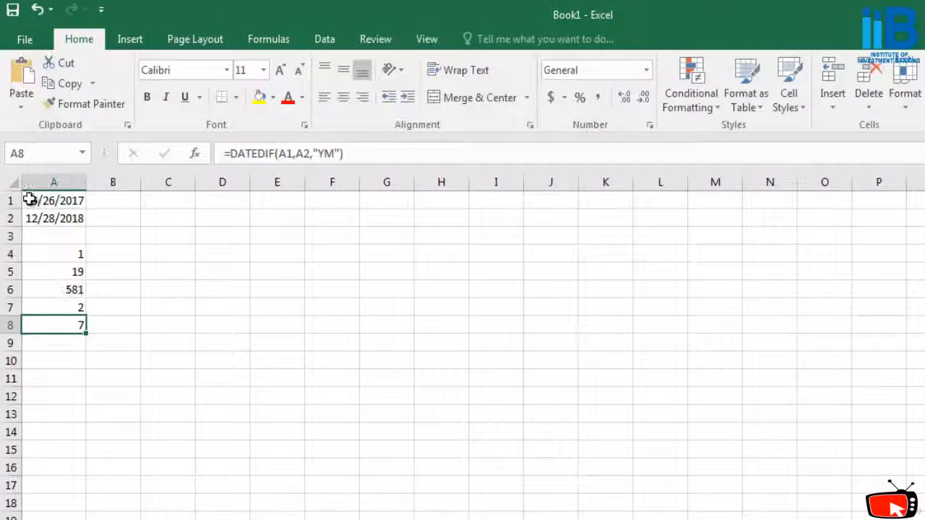
- Review the recalculated DATEDIF results and their formulas in cells A4 to A8
{"action": "left_click", "coordinate": [73, 289]}
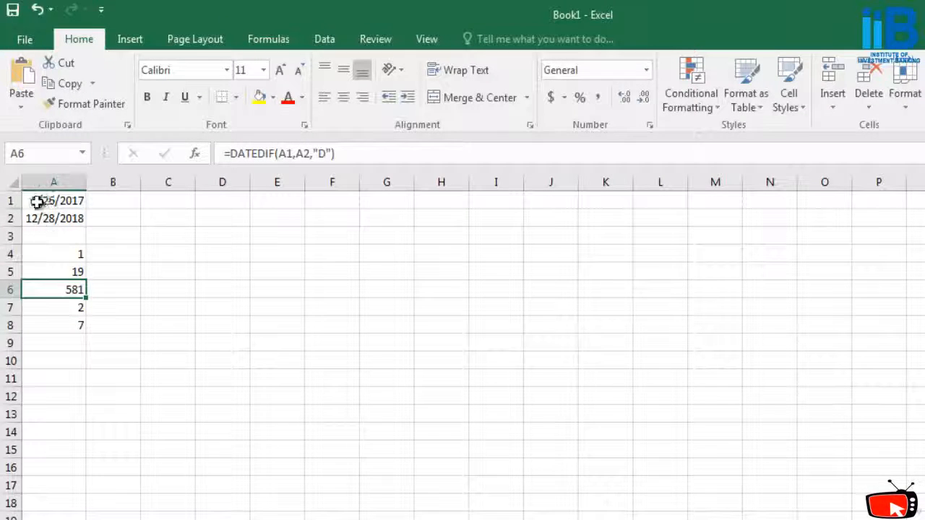
{"action": "left_click", "coordinate": [75, 270]}
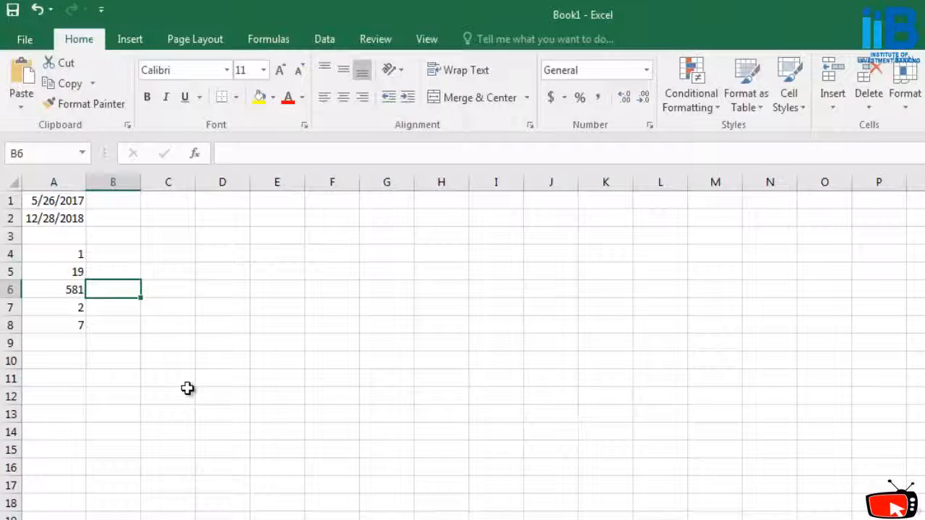
{"action": "key", "text": "ctrl+End"}
{"action": "left_click", "coordinate": [207, 374]}
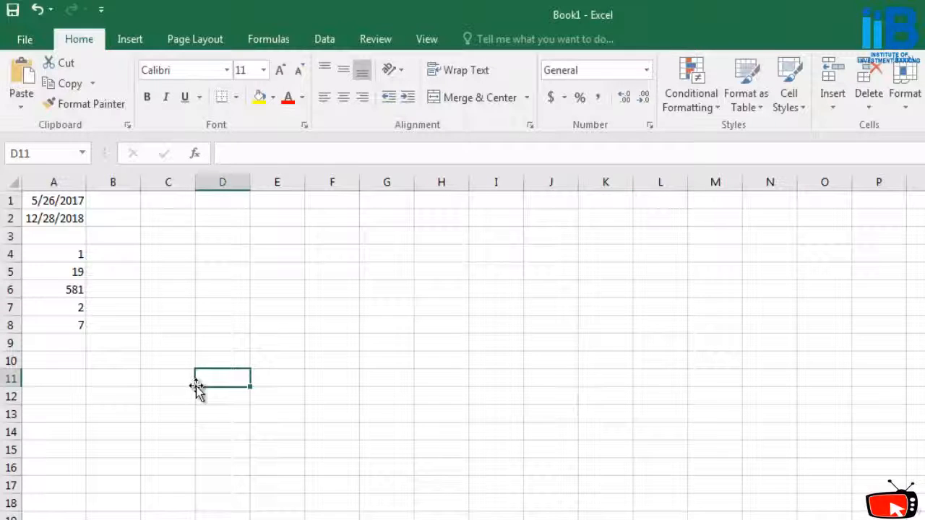
{"action": "left_click", "coordinate": [75, 254]}
{"action": "left_click", "coordinate": [75, 268]}
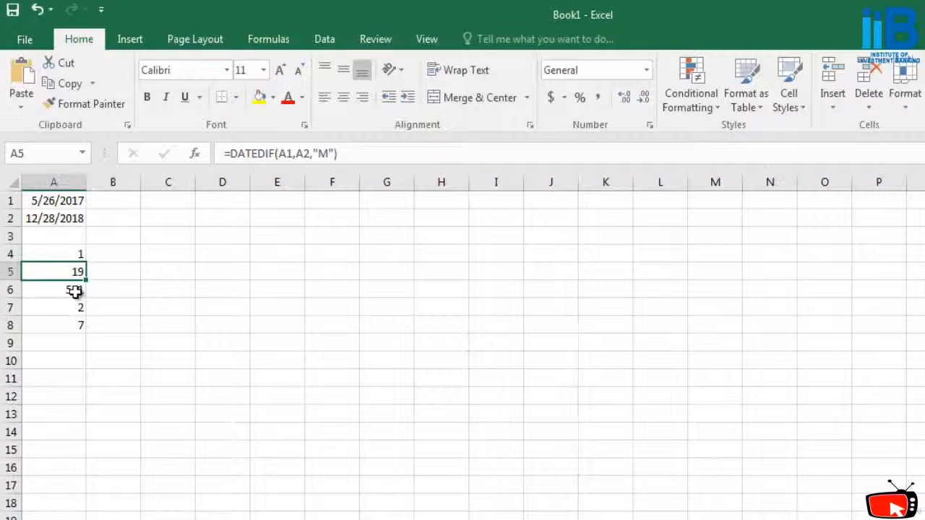
{"action": "left_click", "coordinate": [75, 289]}
{"action": "left_click", "coordinate": [75, 307]}
{"action": "left_click", "coordinate": [76, 326]}
{"action": "left_click", "coordinate": [71, 346]}
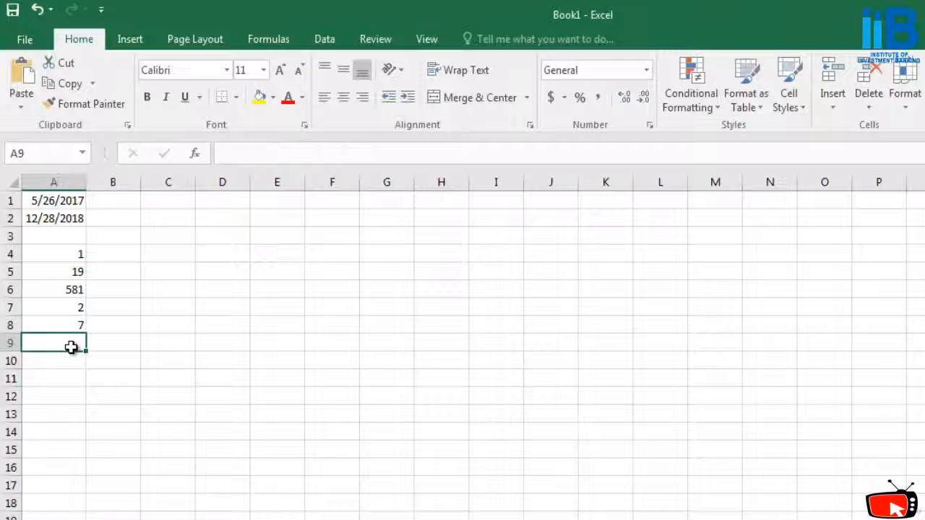
{"action": "type", "text": "="}
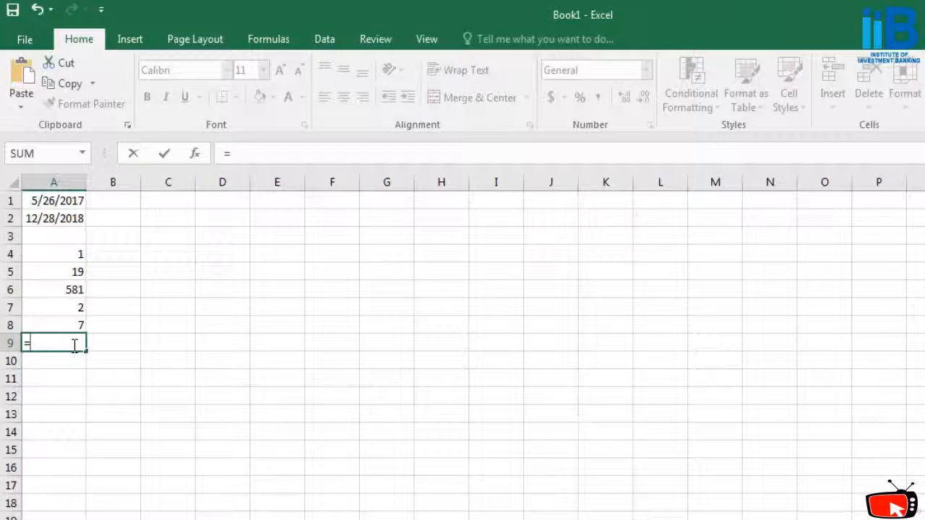
{"action": "key", "text": "Escape"}
- Change the end date in cell A2 to 02/28/2018 and check the full-years result in cell A4
{"action": "left_click", "coordinate": [39, 218]}
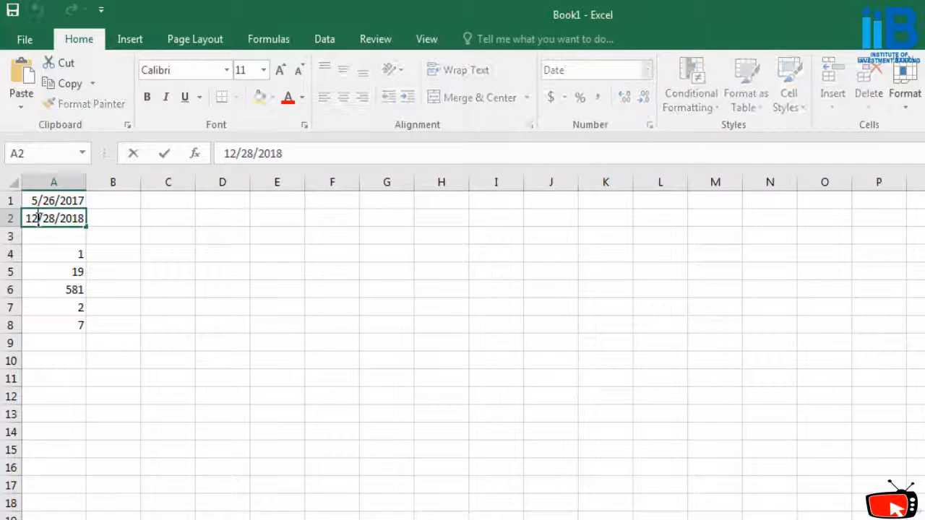
{"action": "double_click", "coordinate": [39, 219]}
{"action": "key", "text": "BackSpace"}
{"action": "key", "text": "BackSpace"}
{"action": "type", "text": "02"}
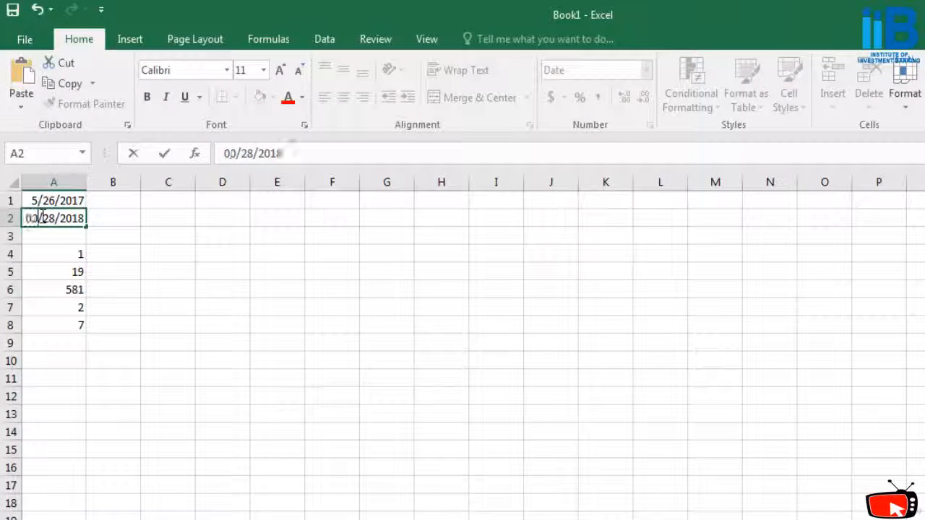
{"action": "left_click", "coordinate": [149, 253]}
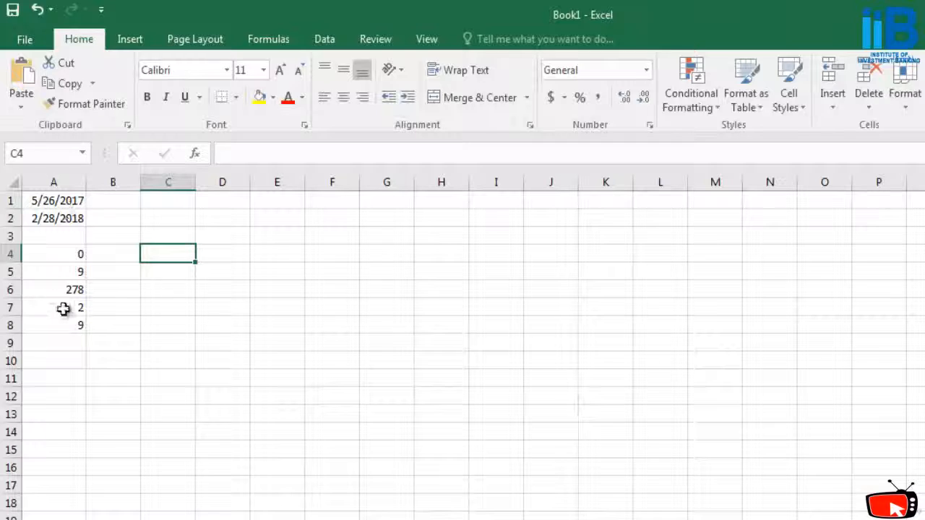
{"action": "left_click", "coordinate": [74, 252]}
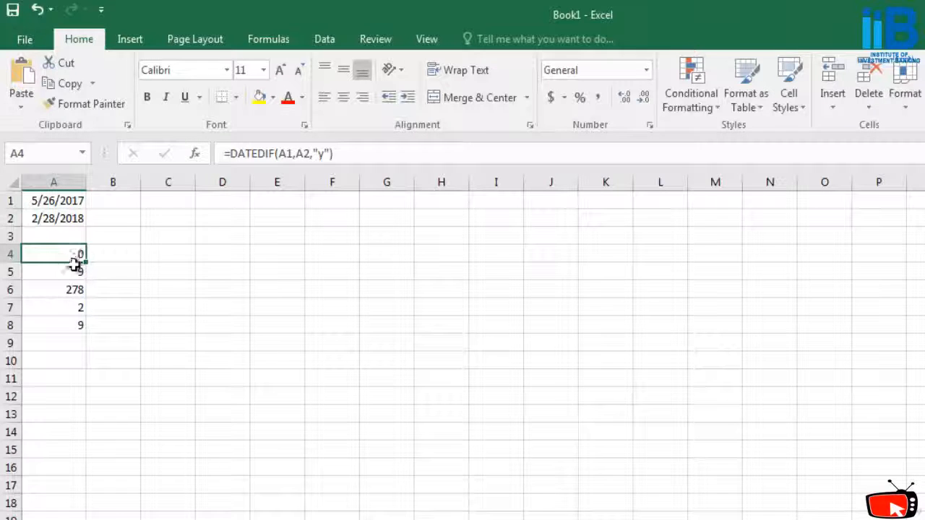
- Calculate the full years between the two dates in cell A9 with =DATEDIF(A1,A2,"y") and check it against the dates in A1 and A2
{"action": "left_click", "coordinate": [65, 343]}
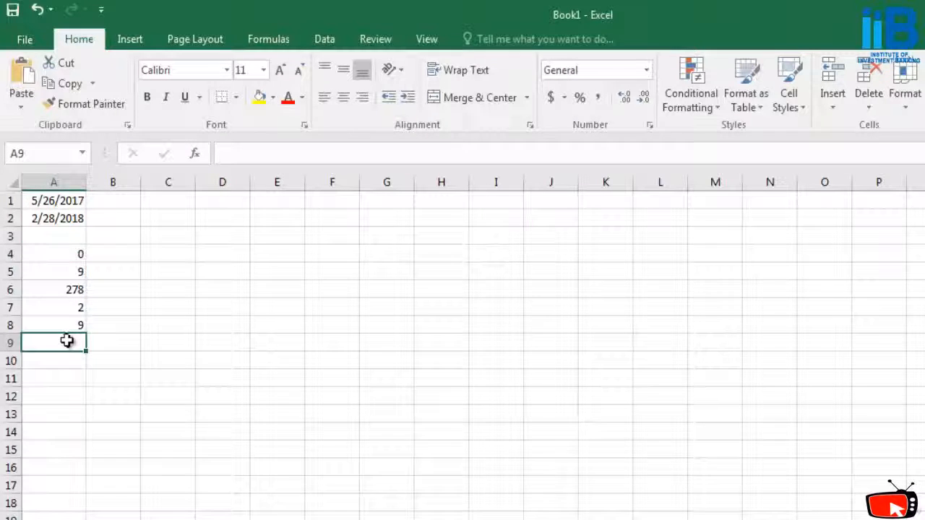
{"action": "type", "text": "=date"}
{"action": "type", "text": "diu"}
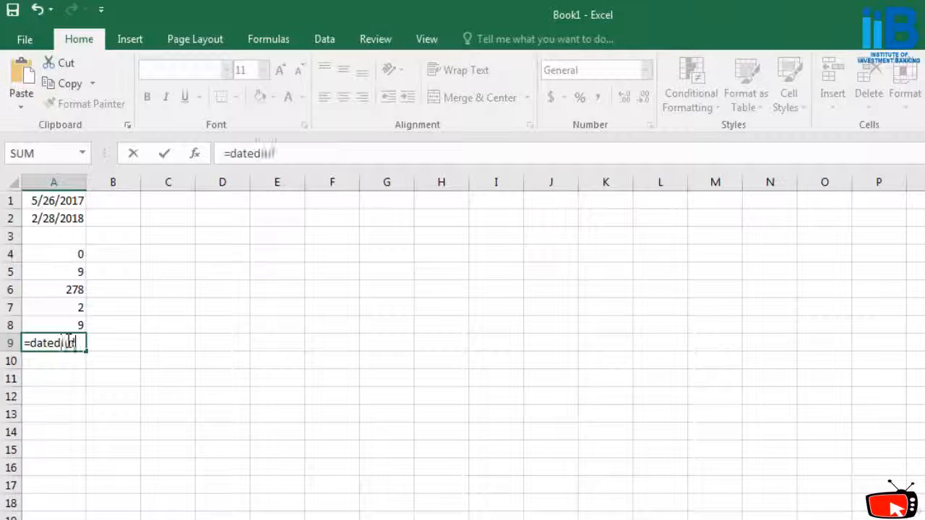
{"action": "type", "text": "f("}
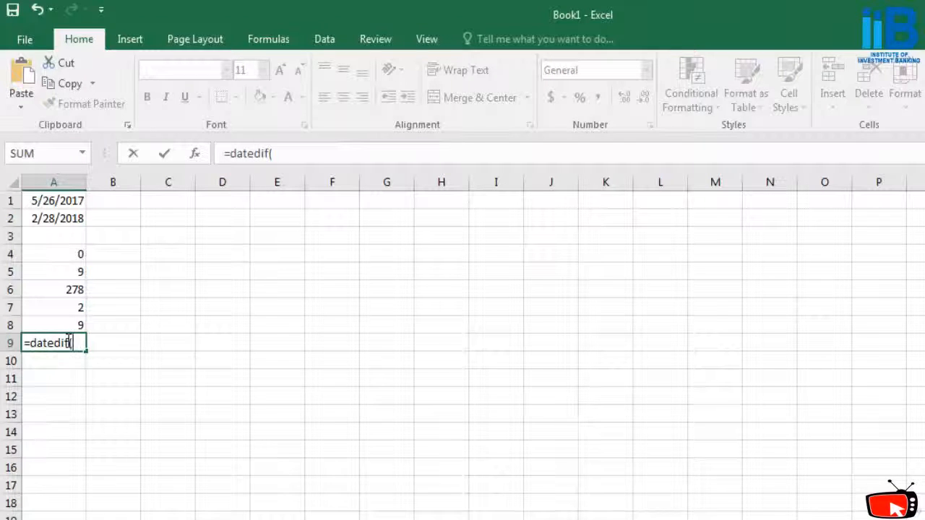
{"action": "type", "text": "a1,a2,"}
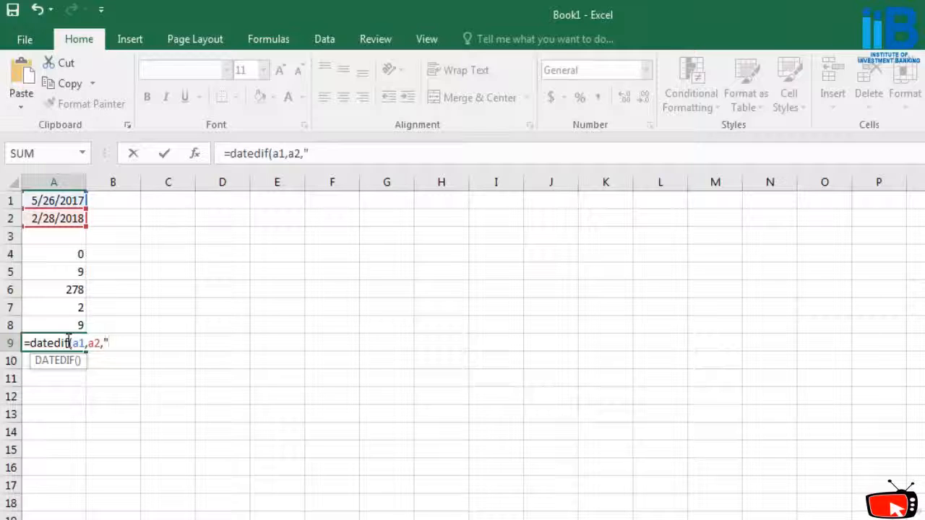
{"action": "type", "text": "\"y\")"}
{"action": "key", "text": "Return"}
{"action": "left_click", "coordinate": [75, 343]}
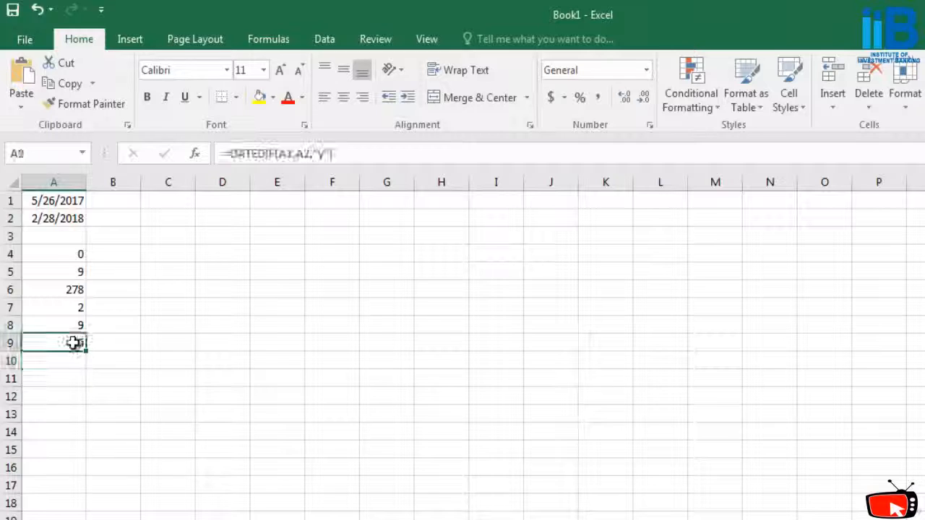
{"action": "left_click", "coordinate": [65, 201]}
{"action": "left_click", "coordinate": [68, 216]}
{"action": "left_click", "coordinate": [67, 206]}
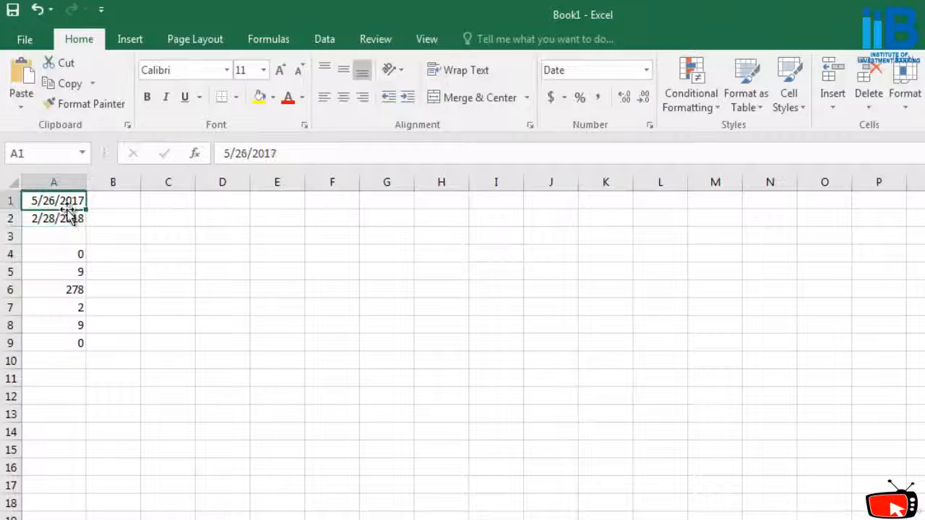
- Subtract the calendar years of the two dates in cell A10 with the formula =YEAR(A1)-YEAR(A2)
{"action": "left_click", "coordinate": [68, 217]}
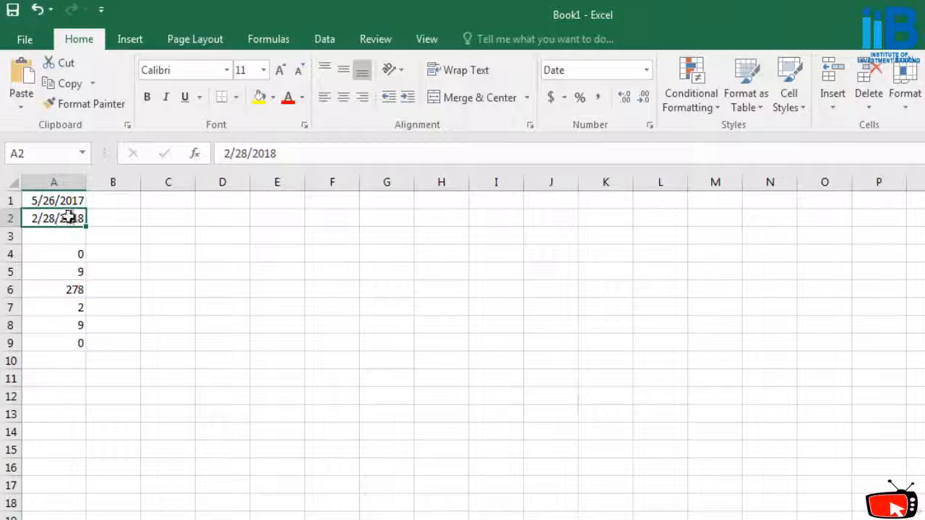
{"action": "left_click", "coordinate": [69, 347]}
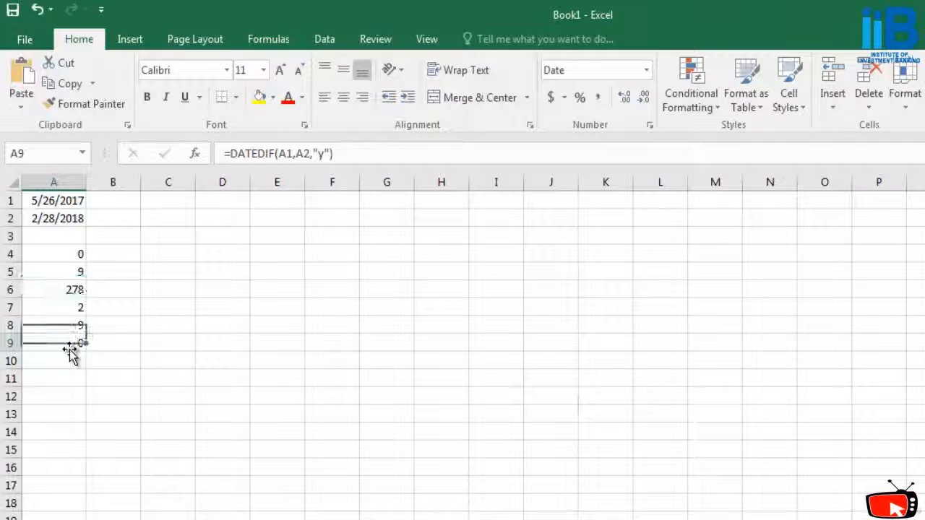
{"action": "left_click", "coordinate": [73, 365]}
{"action": "left_click", "coordinate": [73, 345]}
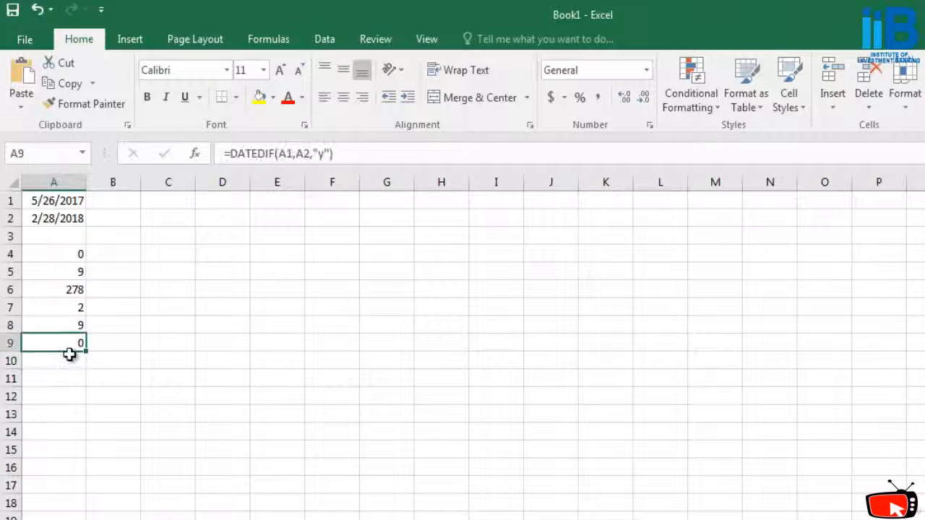
{"action": "left_click", "coordinate": [69, 355]}
{"action": "type", "text": "=yea"}
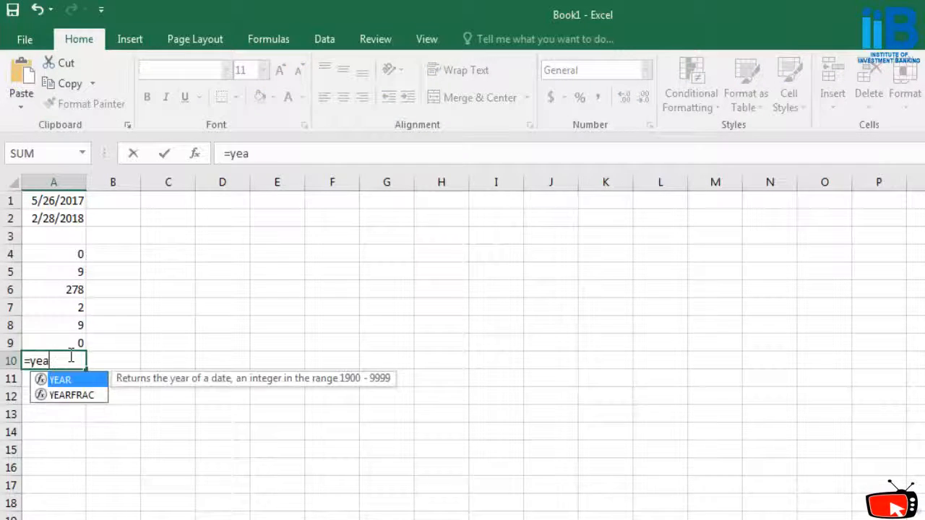
{"action": "type", "text": "r(a1"}
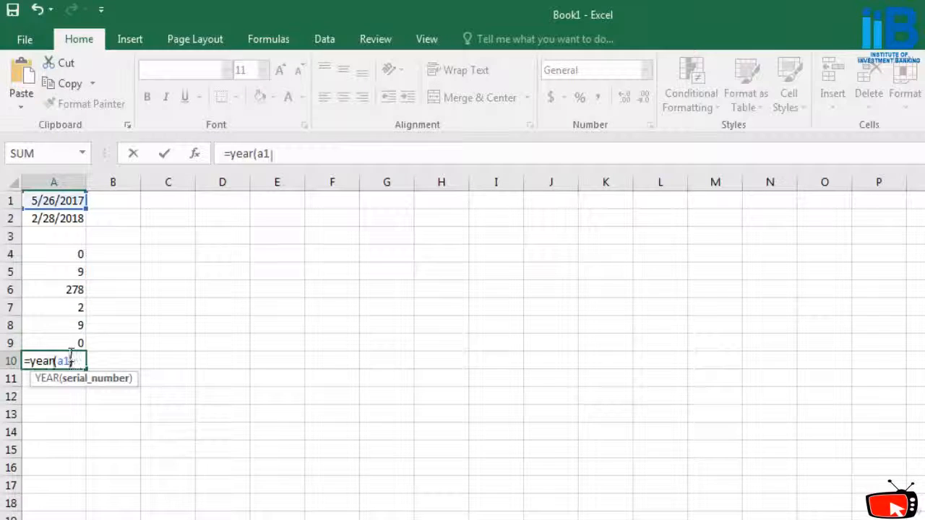
{"action": "type", "text": ")-ye"}
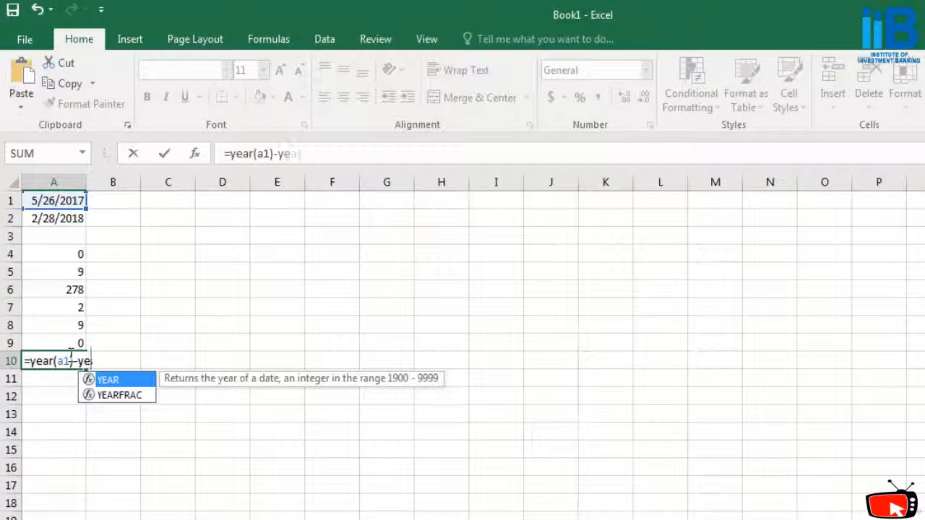
{"action": "type", "text": "ar(a2"}
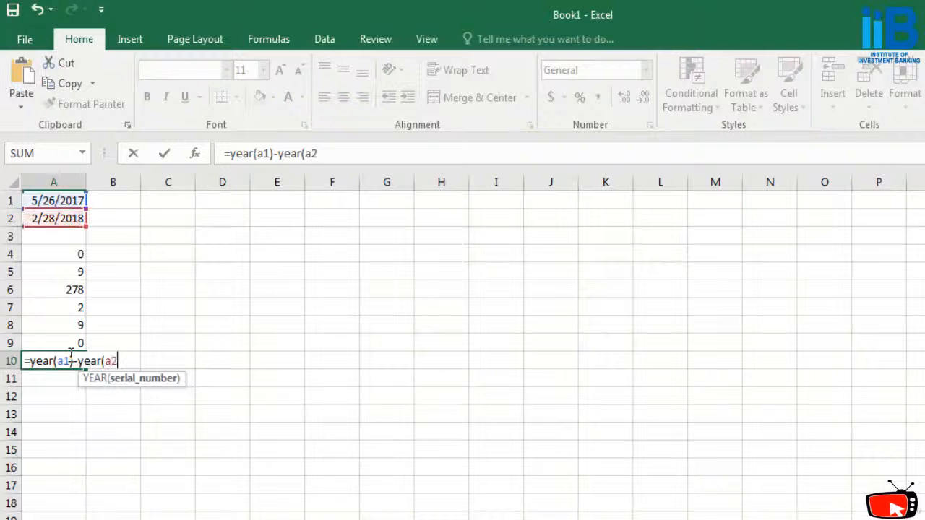
{"action": "type", "text": ")"}
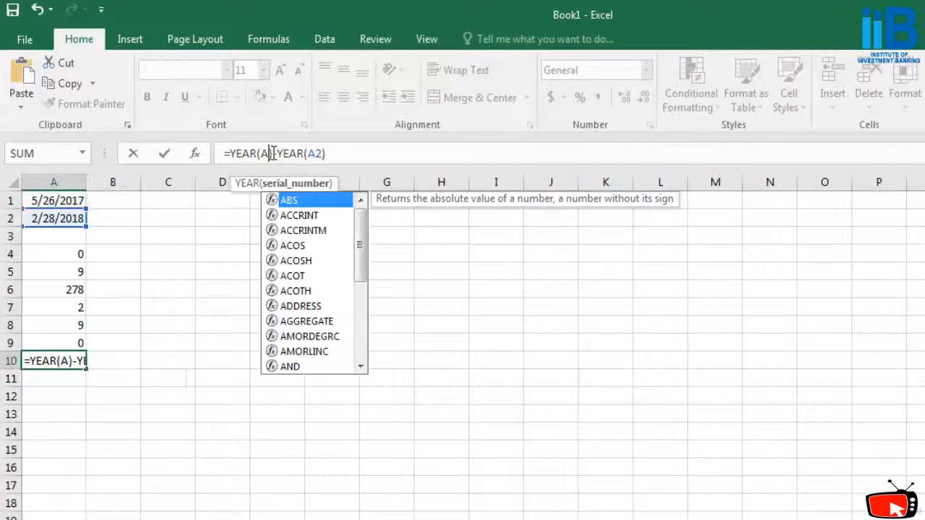
- Try different cell references in the A10 formula and return it to =YEAR(A1)-YEAR(A2)
{"action": "type", "text": "2"}
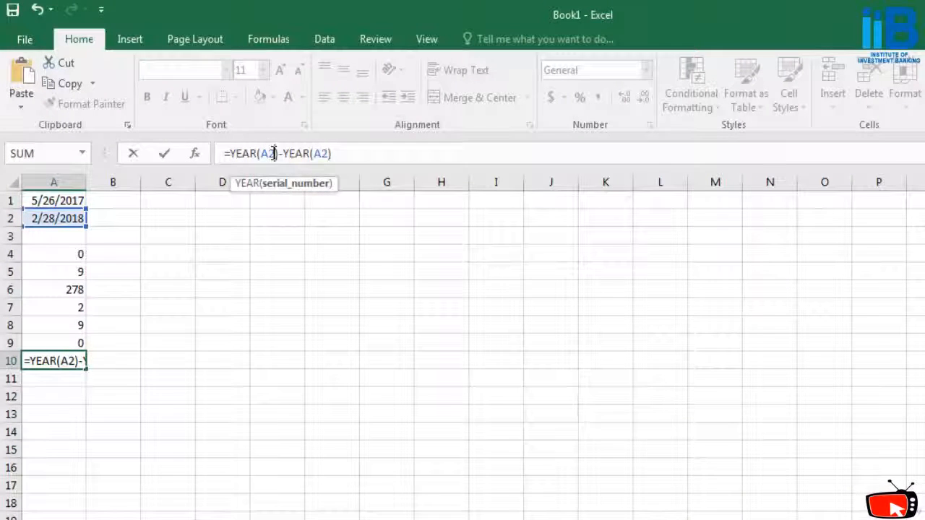
{"action": "left_click", "coordinate": [328, 153]}
{"action": "key", "text": "BackSpace"}
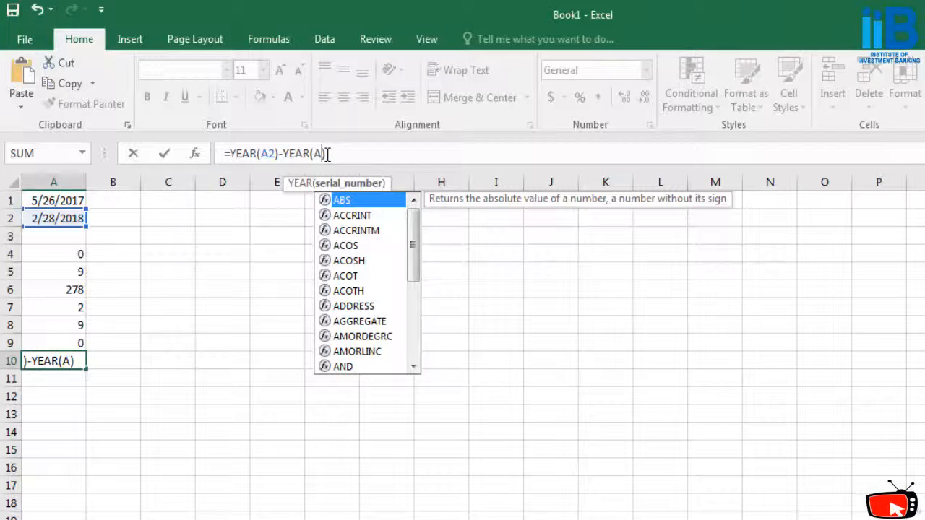
{"action": "type", "text": "2"}
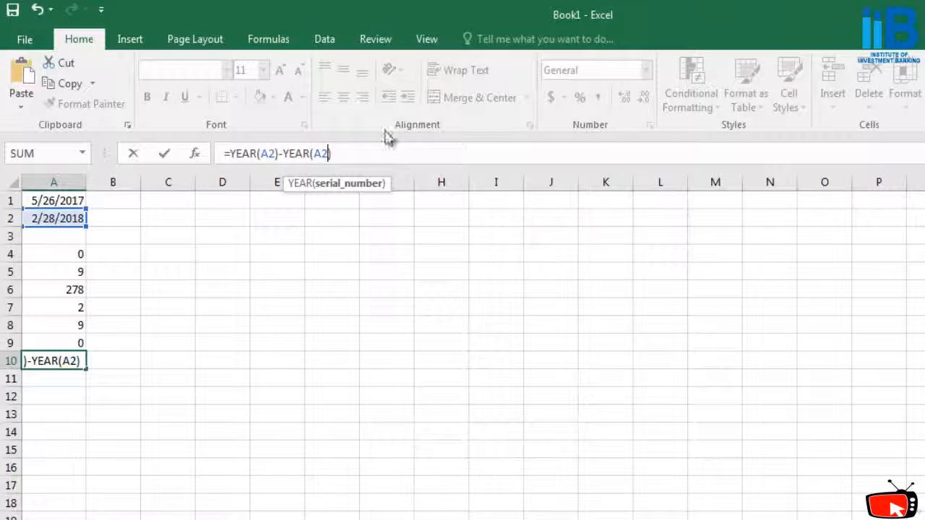
{"action": "left_click", "coordinate": [274, 153]}
{"action": "key", "text": "BackSpace"}
{"action": "type", "text": "1"}
{"action": "key", "text": "Return"}
- Try the start date 5/26/2018 in cell A1, undo the change and check the year difference in A10
{"action": "left_click", "coordinate": [67, 204]}
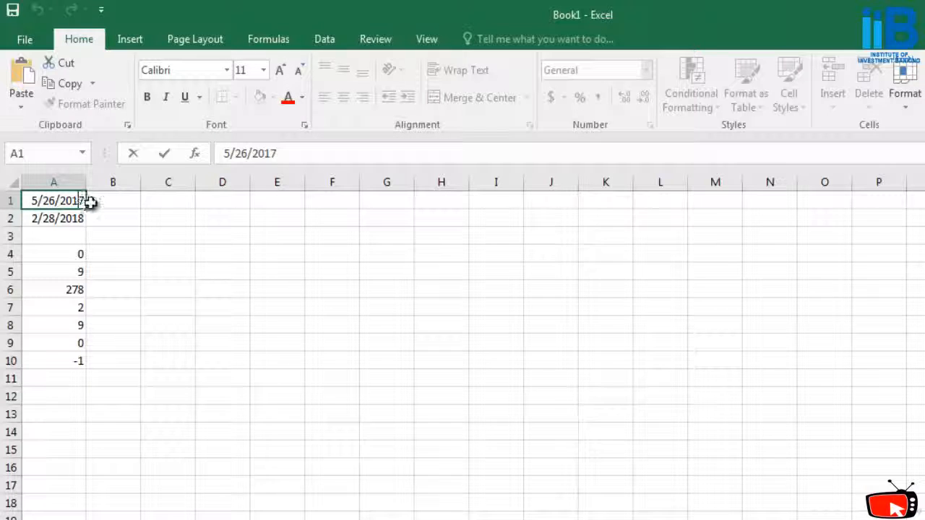
{"action": "key", "text": "BackSpace"}
{"action": "type", "text": "8"}
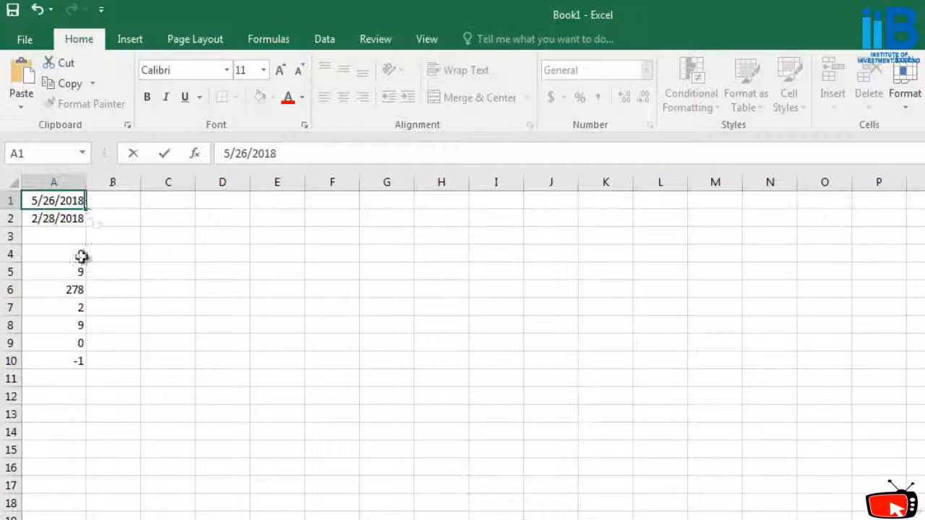
{"action": "left_click", "coordinate": [76, 219]}
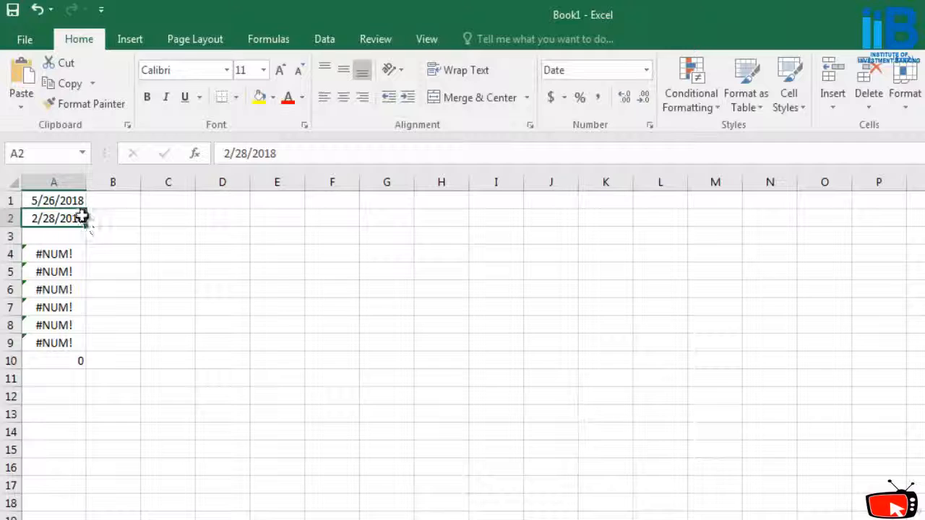
{"action": "double_click", "coordinate": [82, 218]}
{"action": "key", "text": "Escape"}
{"action": "key", "text": "ctrl+z"}
{"action": "left_click", "coordinate": [74, 215]}
{"action": "left_click", "coordinate": [74, 361]}
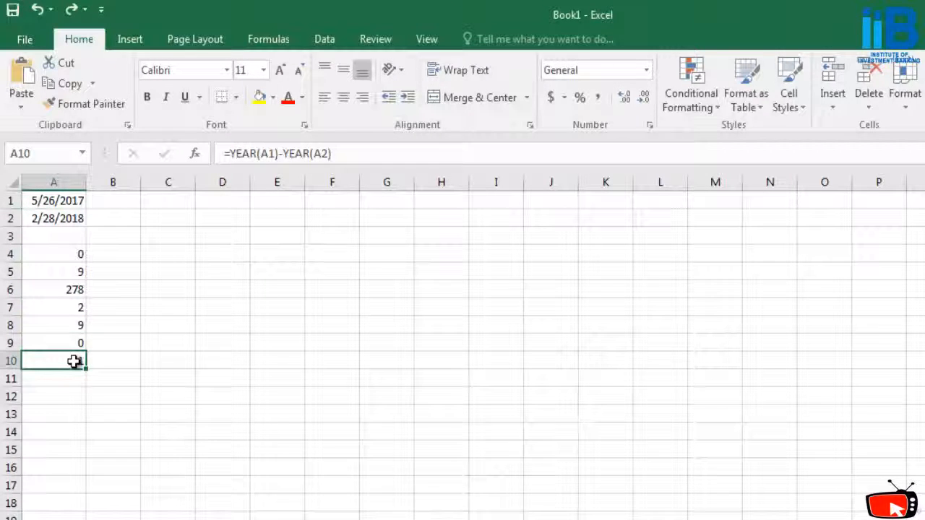
- Enter the dates 05/05/2004 in cell B1 and 06/06/2002 in cell B2
{"action": "left_click", "coordinate": [114, 201]}
{"action": "type", "text": "05/"}
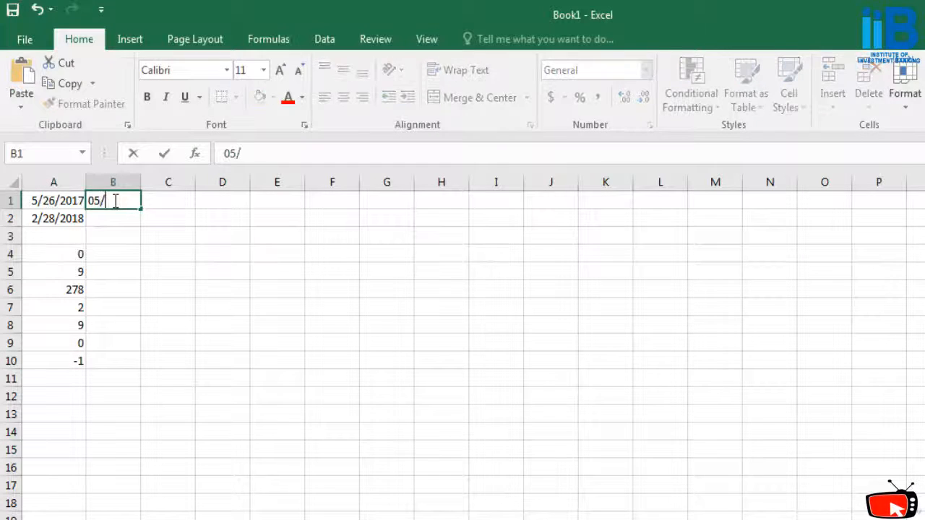
{"action": "type", "text": "05/2004"}
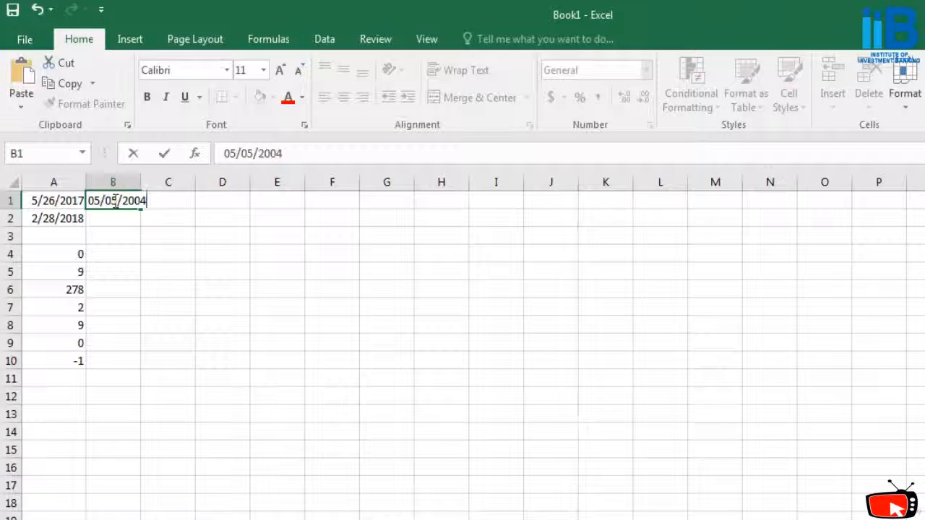
{"action": "key", "text": "Return"}
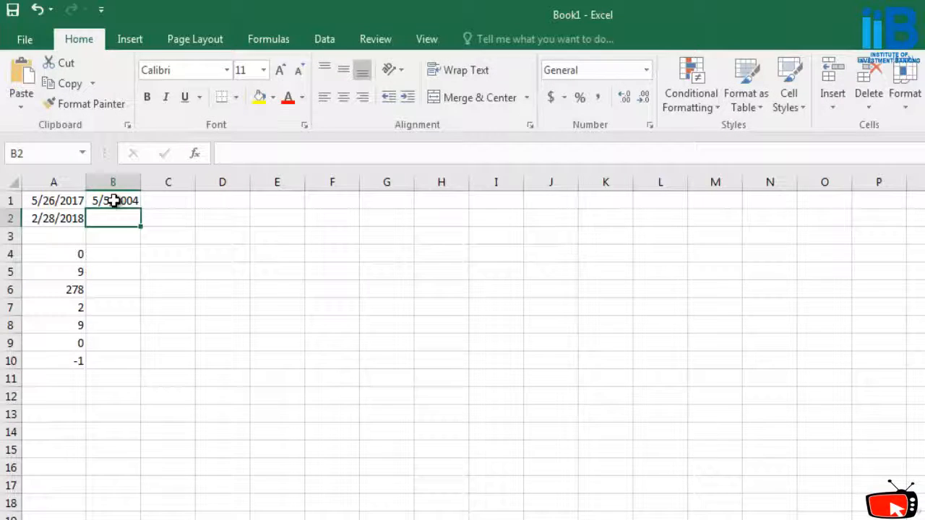
{"action": "type", "text": "00"}
{"action": "type", "text": "/"}
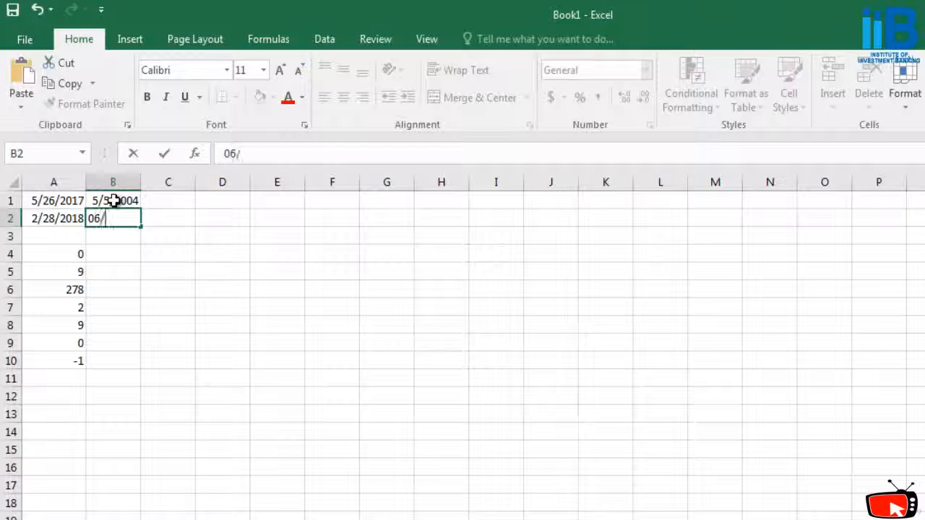
{"action": "type", "text": "06/2002"}
{"action": "key", "text": "ctrl+Return"}
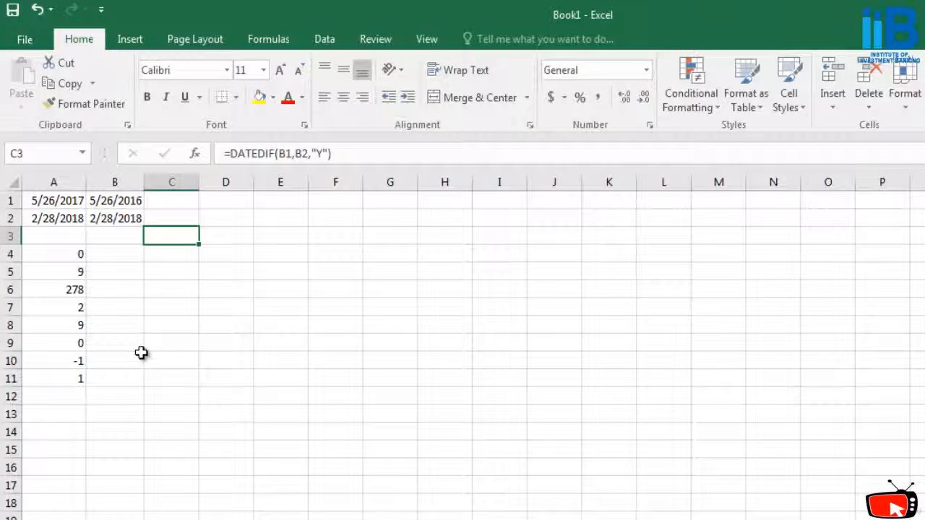
- Compare the start and end dates in cells B1 and B2
{"action": "key", "text": "Left"}
{"action": "key", "text": "Up"}
{"action": "key", "text": "Up"}
{"action": "key", "text": "Down"}
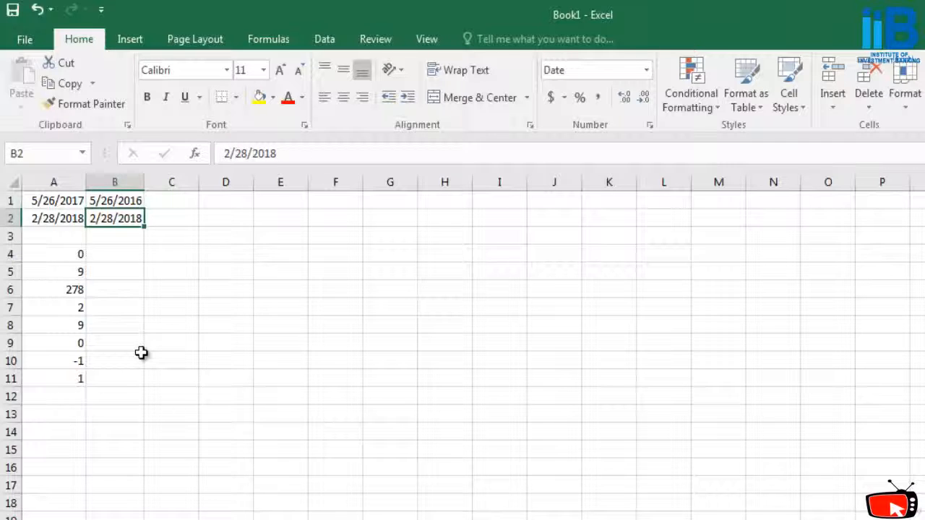
{"action": "key", "text": "Up"}
{"action": "key", "text": "Down"}
{"action": "key", "text": "Up"}
{"action": "key", "text": "Down"}
{"action": "key", "text": "Up"}
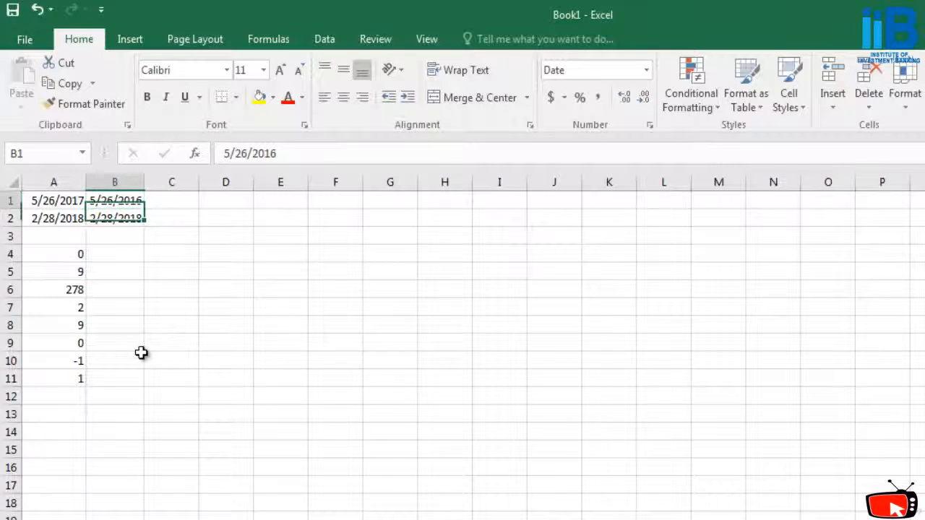
{"action": "key", "text": "Down"}
{"action": "key", "text": "Up"}
{"action": "key", "text": "Down"}
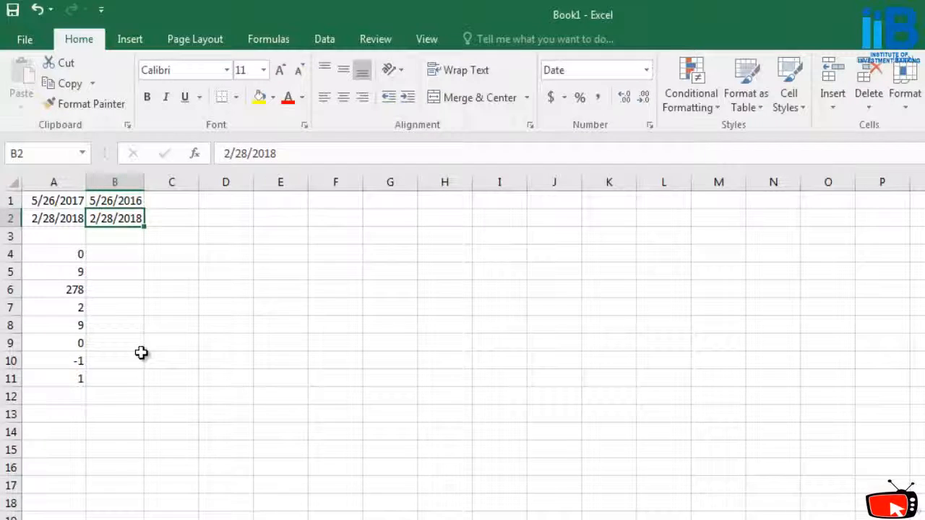
- Calculate the year difference between the dates in column B in cell C4 with =YEAR(B1)-YEAR(B2)
{"action": "key", "text": "Down"}
{"action": "key", "text": "Right"}
{"action": "key", "text": "Down"}
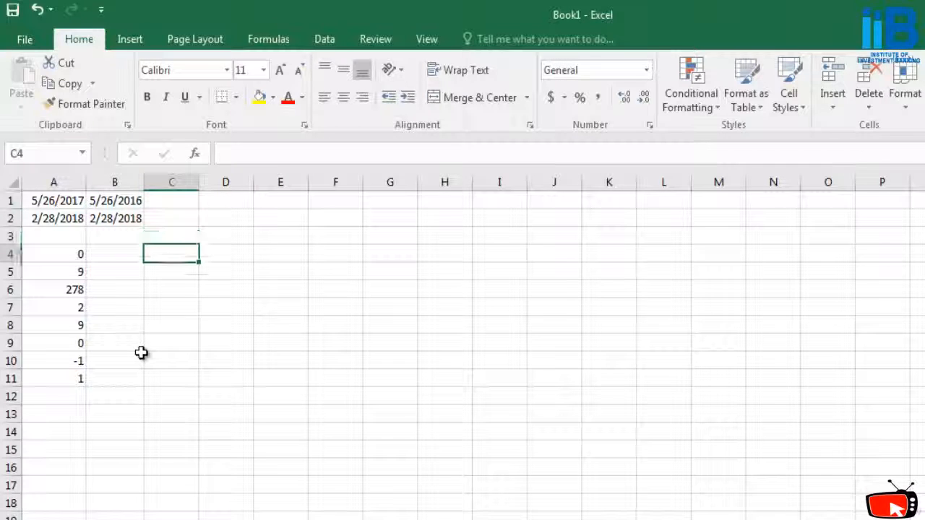
{"action": "type", "text": "YEAR"}
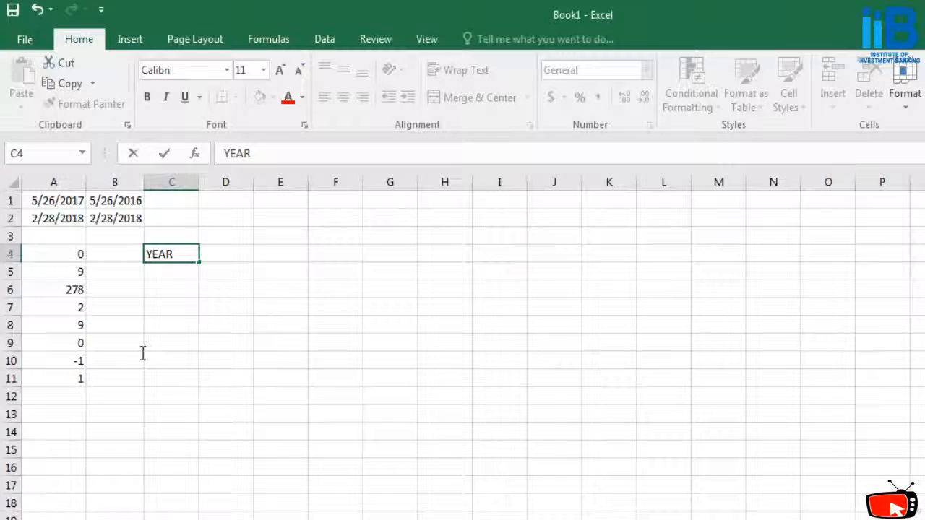
{"action": "type", "text": "(B1)"}
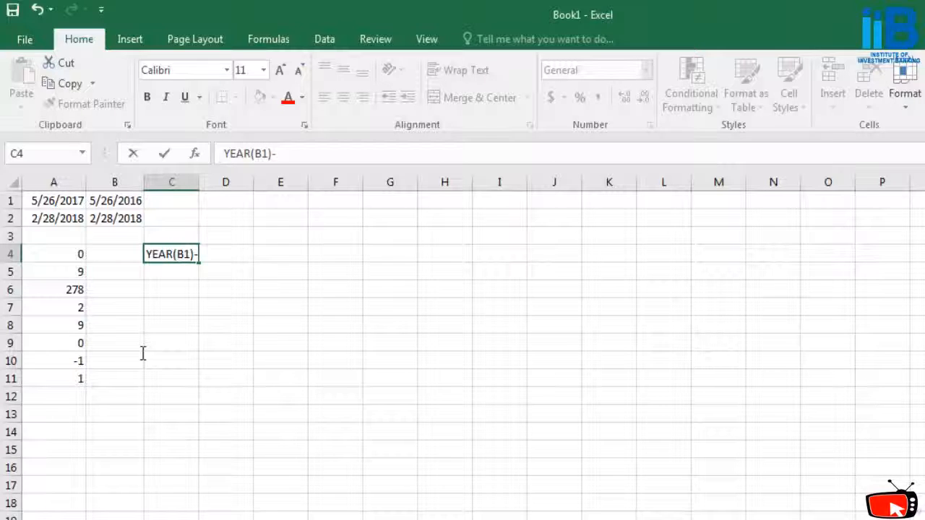
{"action": "type", "text": "-YEAR("}
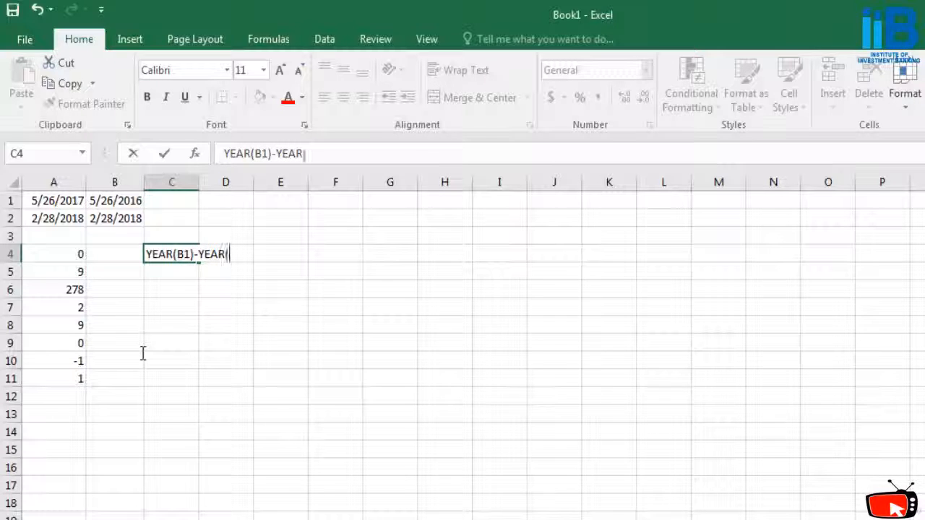
{"action": "type", "text": "B2"}
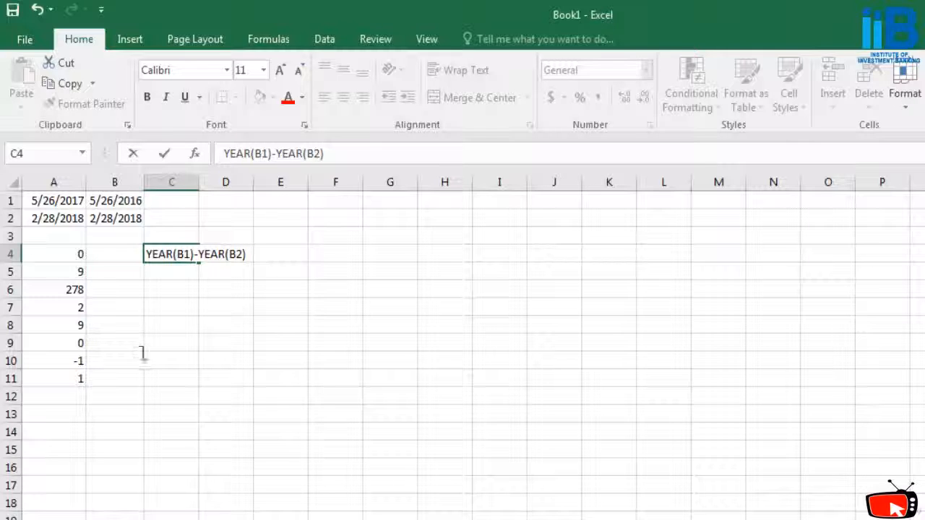
{"action": "key", "text": "Home"}
{"action": "type", "text": "="}
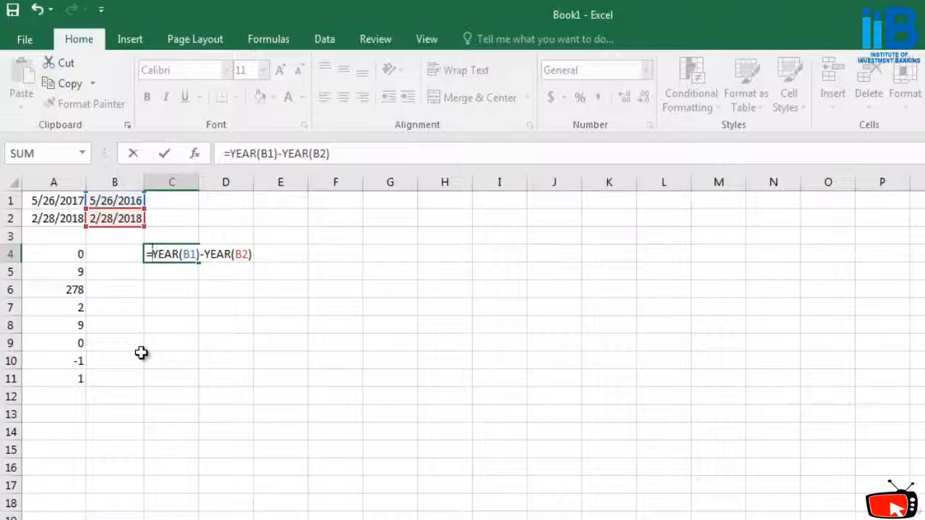
{"action": "key", "text": "Return"}
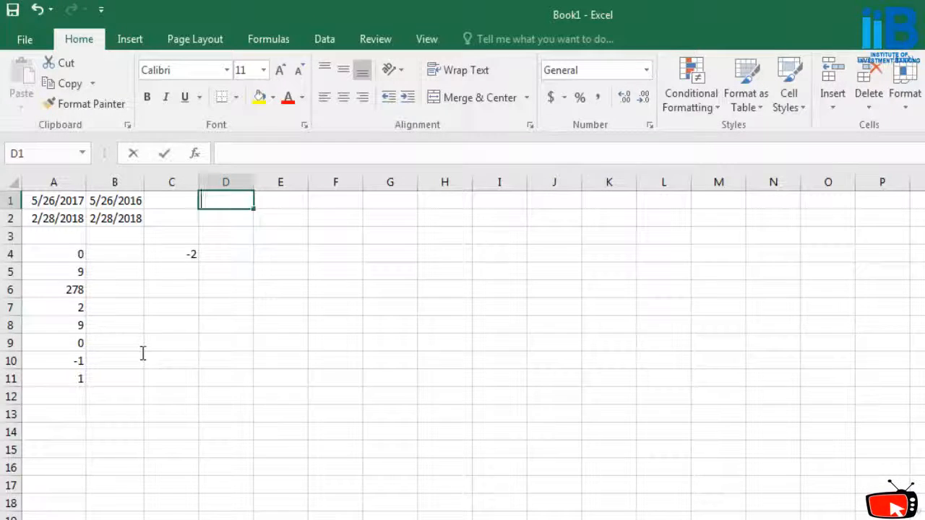
- Enter the date 05/26/2017 in cell D1
{"action": "type", "text": "05/26/2017"}
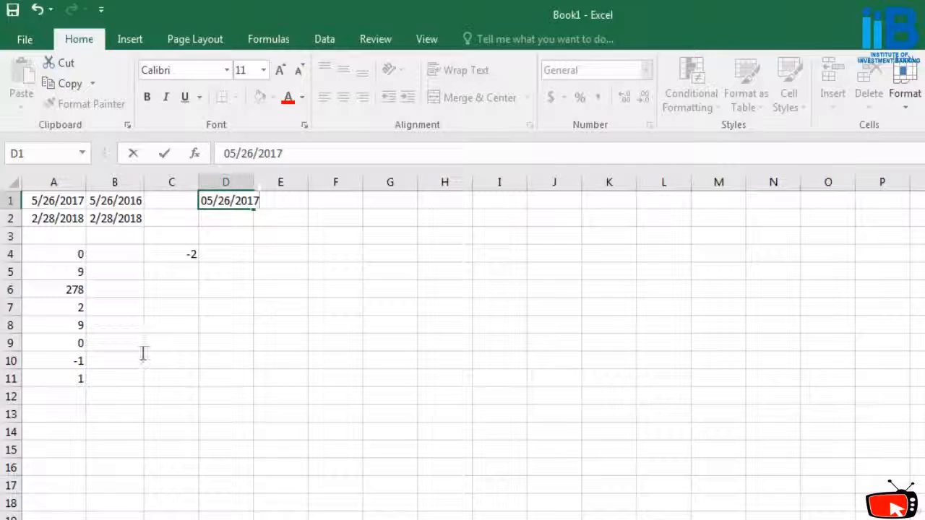
{"action": "key", "text": "Right"}
{"action": "key", "text": "Right"}
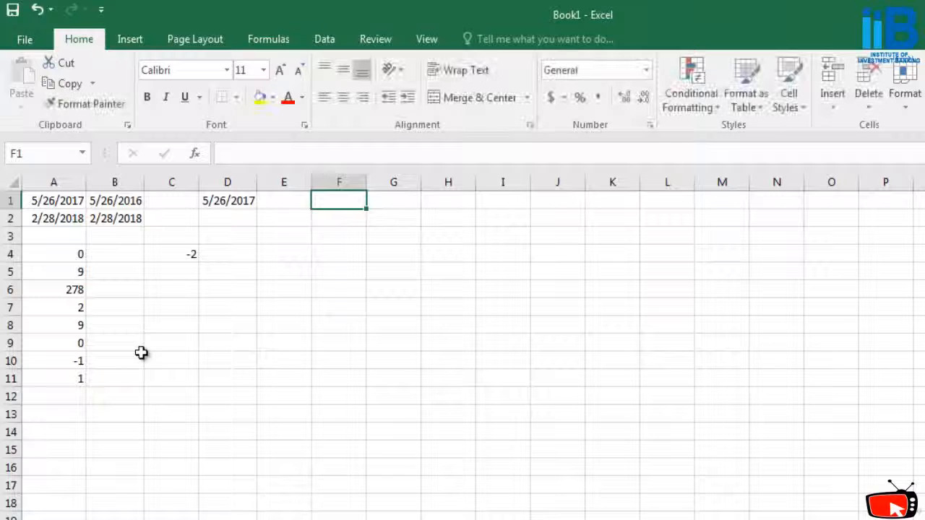
- Find the day-of-week number of the date in D1 with =WEEKDAY(D1) in cell F1
{"action": "type", "text": "="}
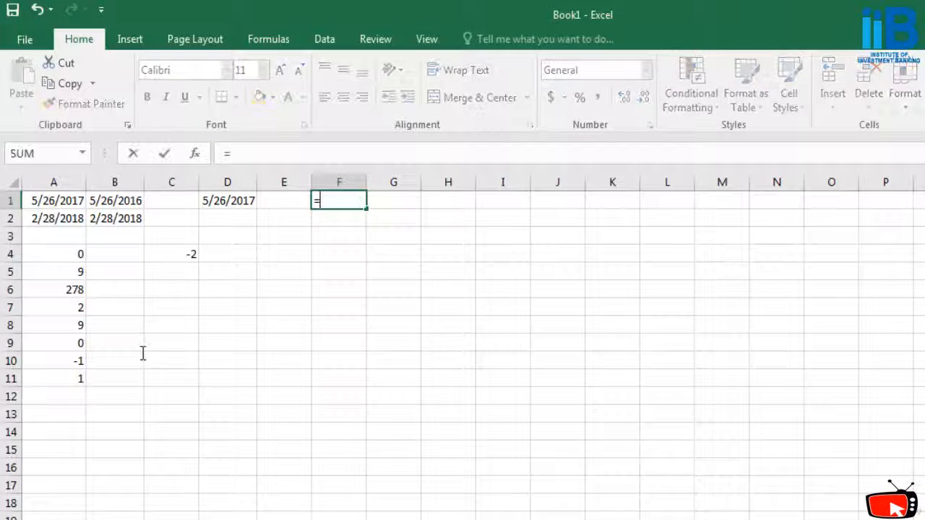
{"action": "type", "text": "WEEKDAY"}
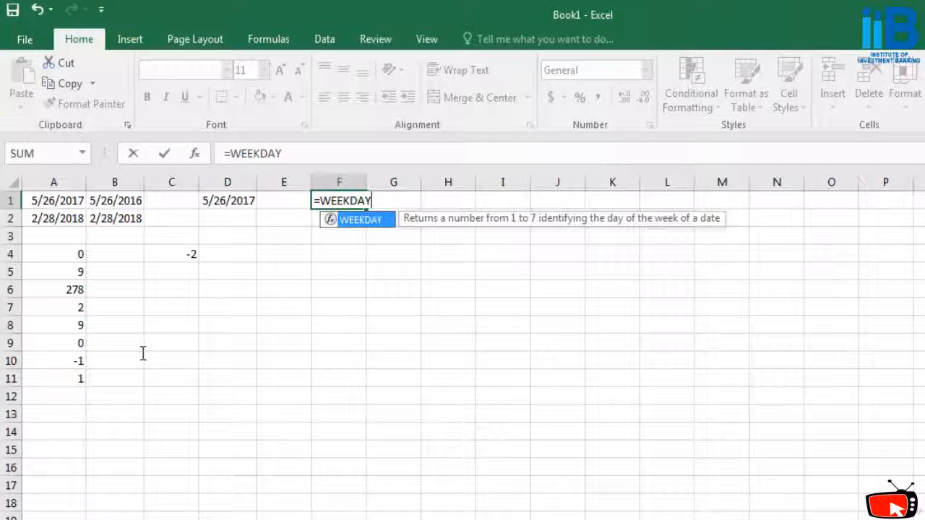
{"action": "type", "text": "("}
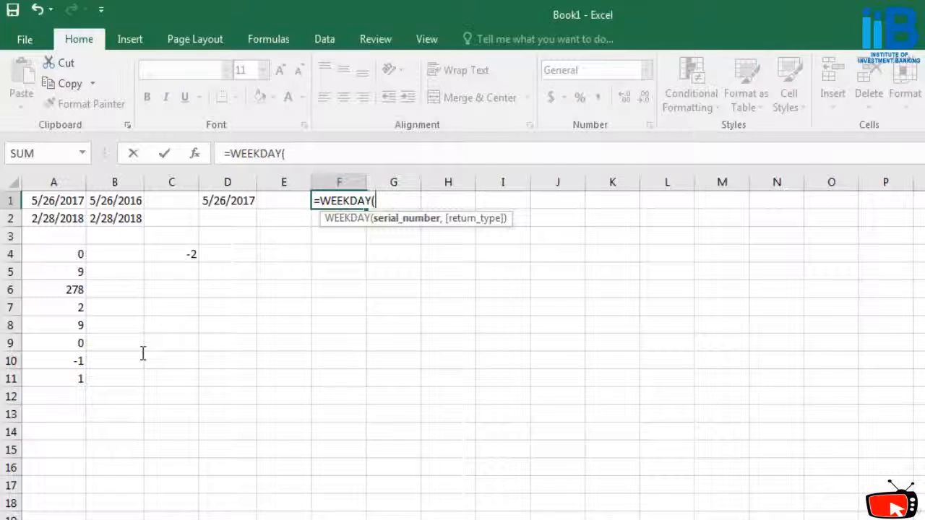
{"action": "type", "text": "D1)"}
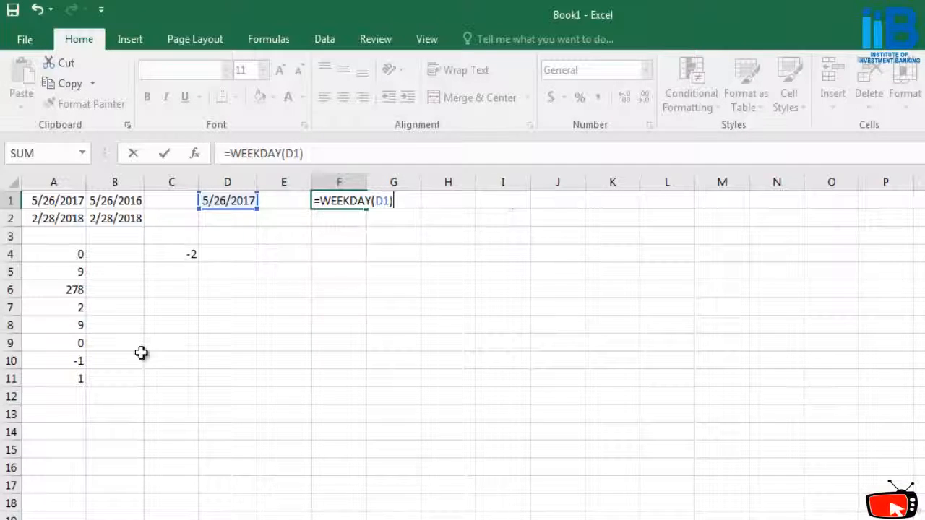
{"action": "key", "text": "Return"}
{"action": "key", "text": "Up"}
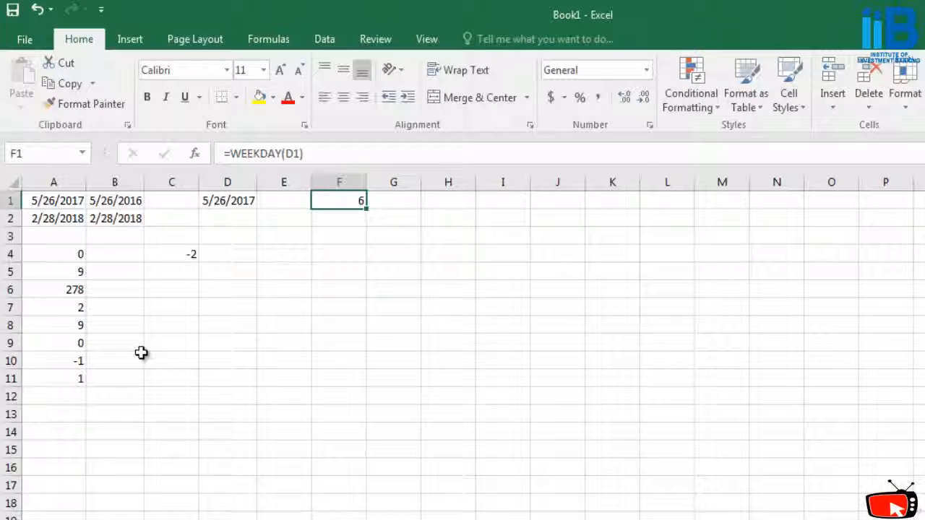
- Fill the weekday names Sunday to Saturday across G2:M2 and clear the surplus days beyond Saturday
{"action": "key", "text": "Right"}
{"action": "key", "text": "Down"}
{"action": "type", "text": "Sunday"}
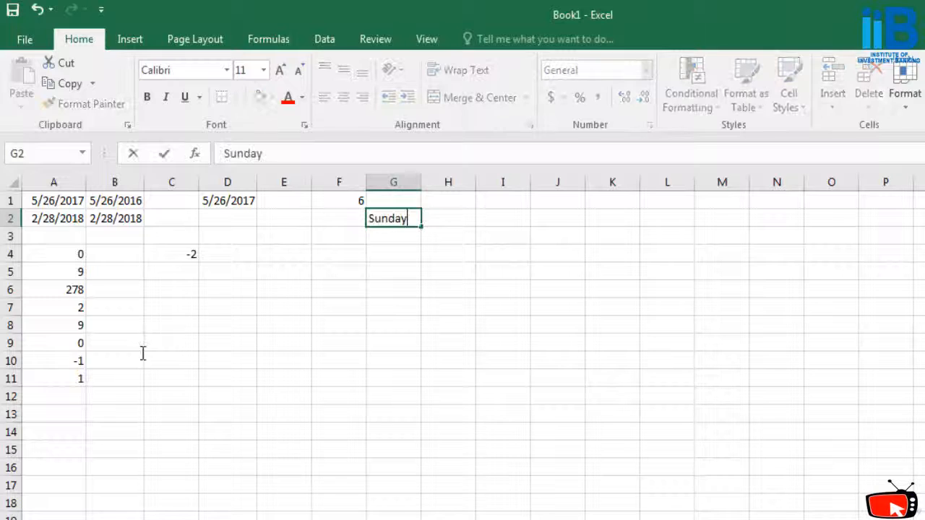
{"action": "key", "text": "ctrl+Return"}
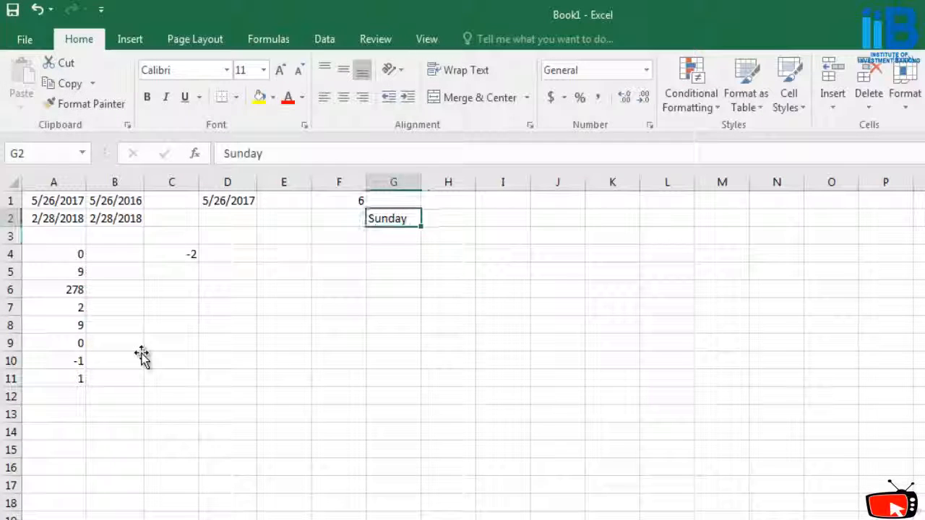
{"action": "left_click_drag", "start_coordinate": [422, 227], "coordinate": [831, 220]}
{"action": "left_click", "coordinate": [503, 325]}
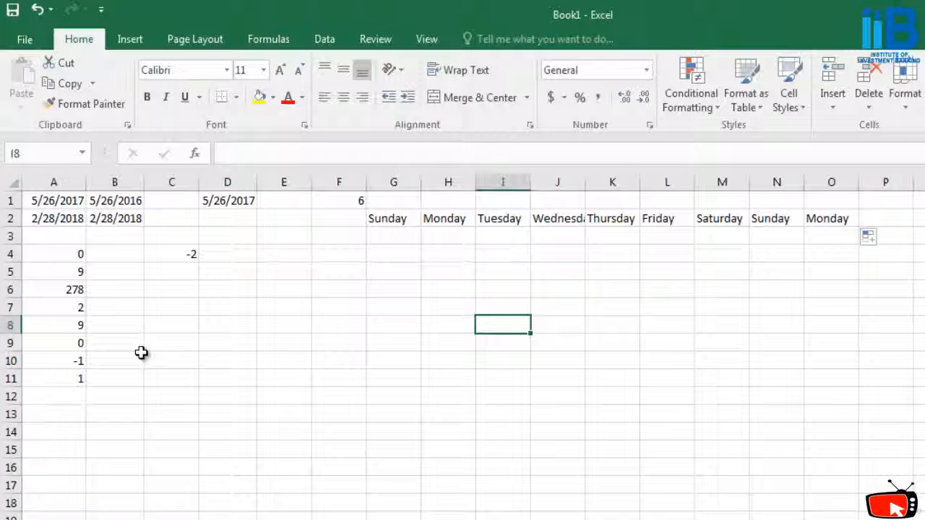
{"action": "left_click_drag", "start_coordinate": [777, 218], "coordinate": [886, 218]}
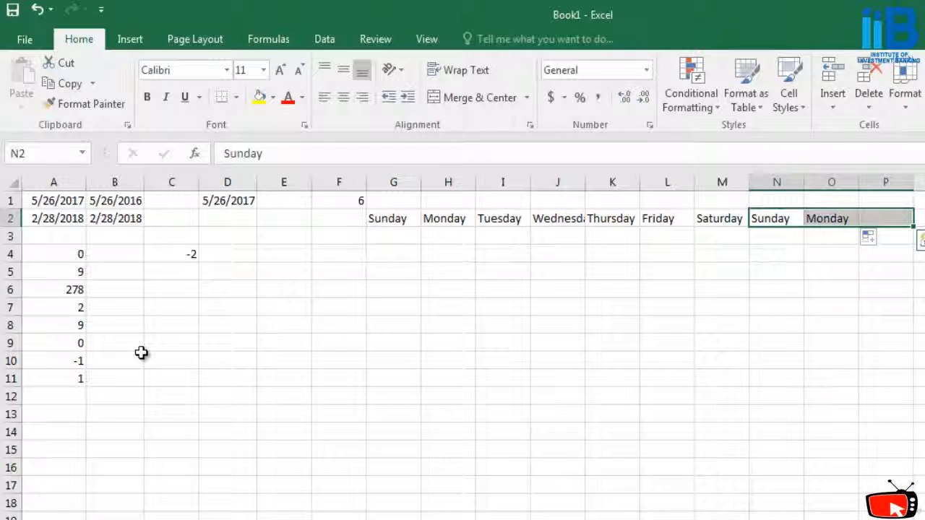
{"action": "key", "text": "Delete"}
{"action": "left_click", "coordinate": [394, 236]}
{"action": "double_click", "coordinate": [394, 236]}
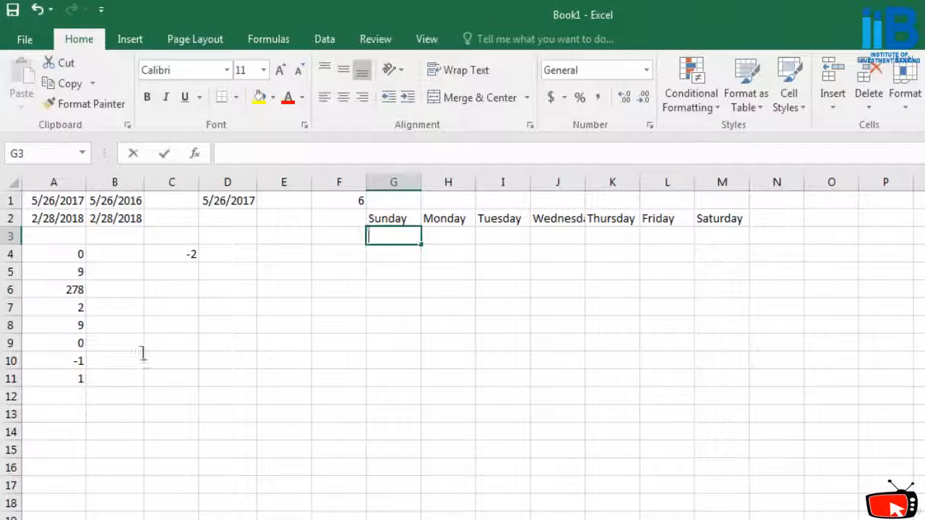
{"action": "type", "text": "1"}
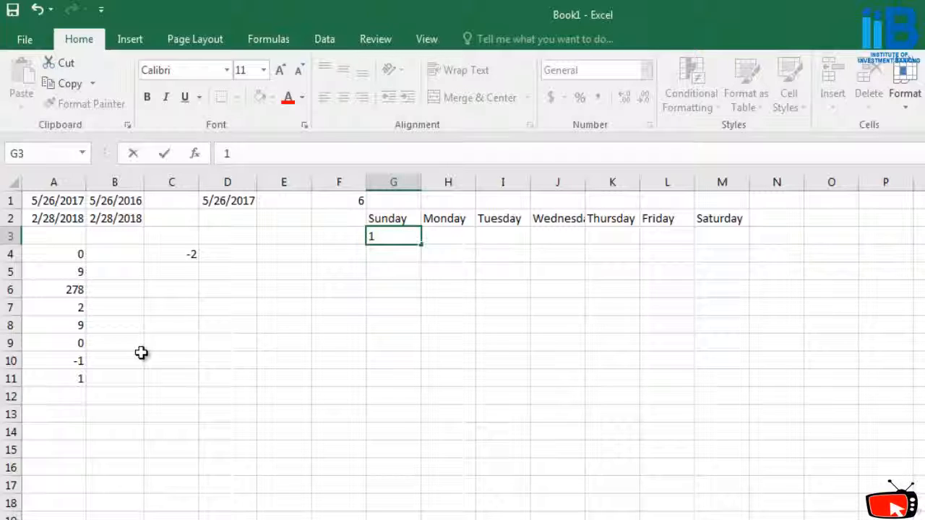
{"action": "key", "text": "Down"}
{"action": "type", "text": "1"}
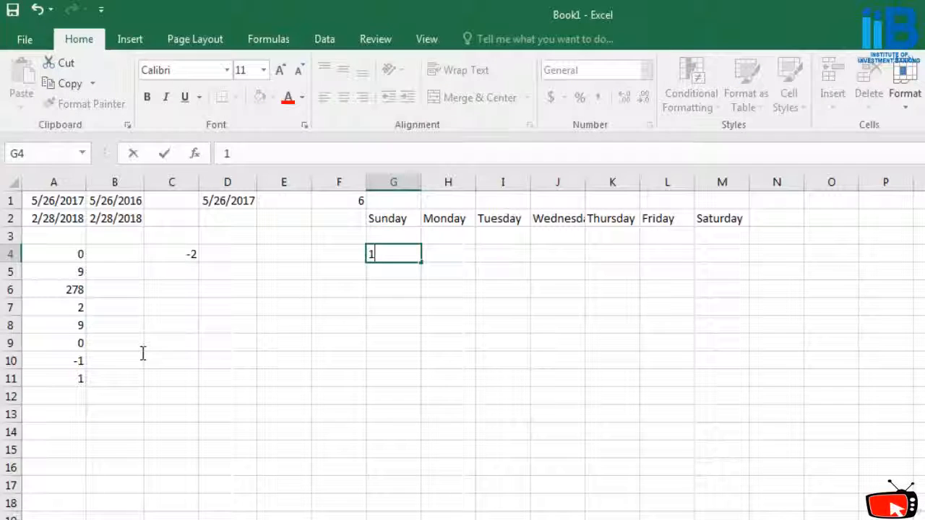
- Enter 1 in cell G5 and copy it across to M5 in the weekday columns
{"action": "key", "text": "Down"}
{"action": "type", "text": "1"}
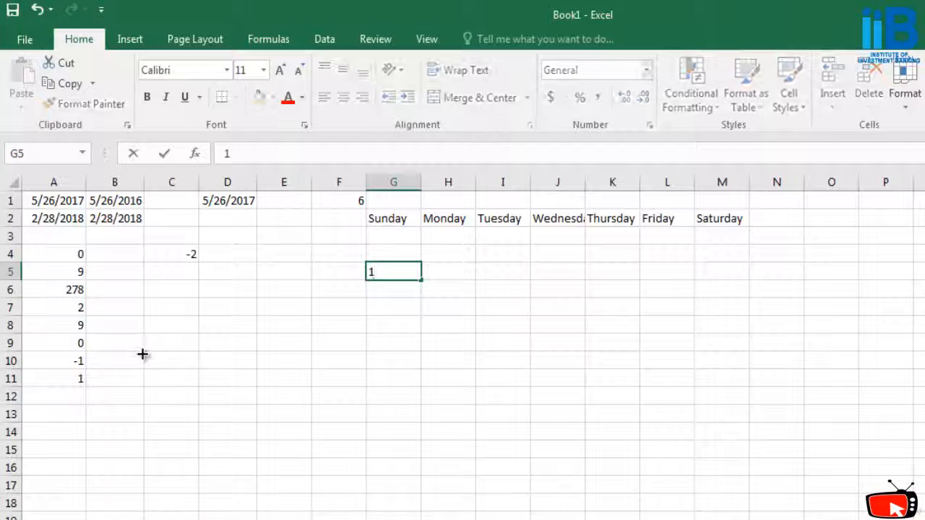
{"action": "key", "text": "shift+Right"}
{"action": "key", "text": "shift+Right"}
{"action": "key", "text": "shift+Right"}
{"action": "key", "text": "shift+Right"}
{"action": "key", "text": "shift+Right"}
{"action": "key", "text": "shift+Right"}
{"action": "key", "text": "ctrl+r"}
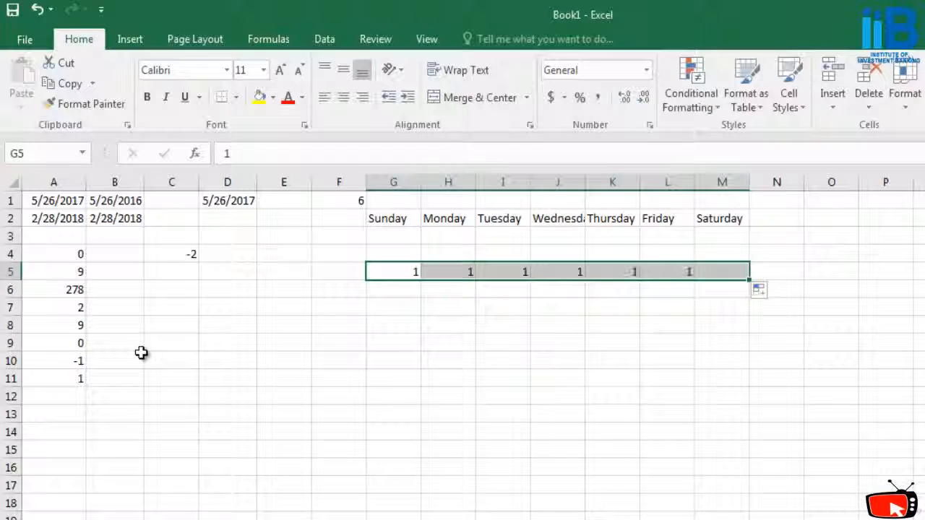
- Set H5 to 2 and extend the series to number the weekdays 1 to 7 across G5:M5, then select the WEEKDAY formula in F1
{"action": "key", "text": "shift+Left"}
{"action": "key", "text": "shift+Left"}
{"action": "key", "text": "shift+Left"}
{"action": "key", "text": "shift+Left"}
{"action": "key", "text": "shift+Left"}
{"action": "key", "text": "shift+Left"}
{"action": "key", "text": "Right"}
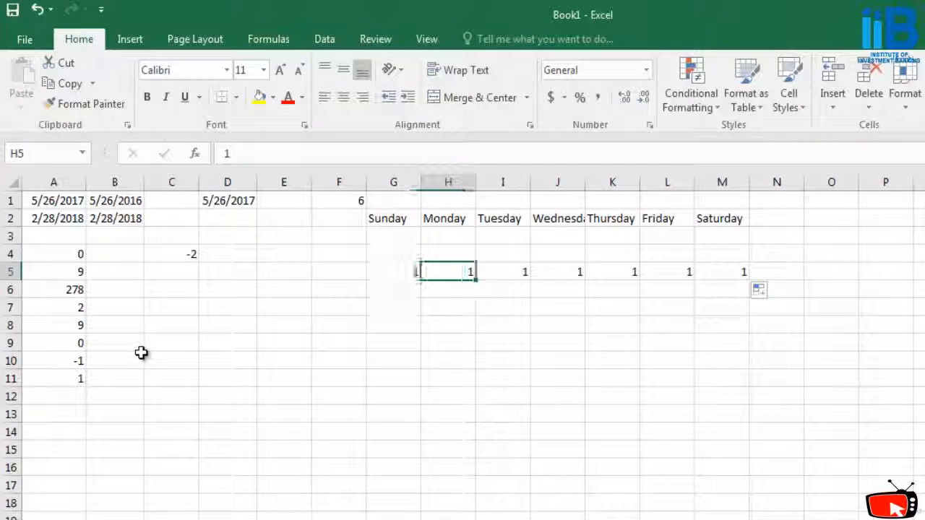
{"action": "type", "text": "2"}
{"action": "left_click_drag", "start_coordinate": [394, 272], "coordinate": [723, 279]}
{"action": "left_click", "coordinate": [557, 326]}
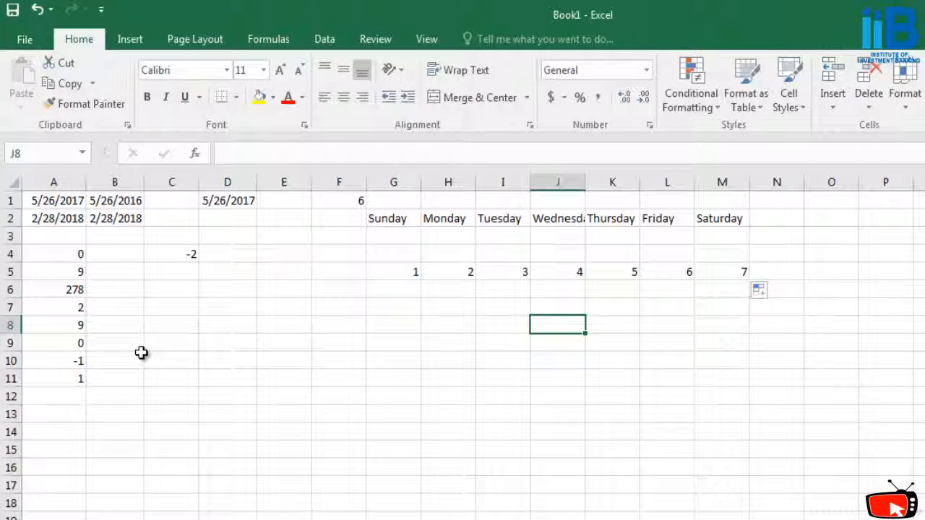
{"action": "left_click", "coordinate": [339, 201]}
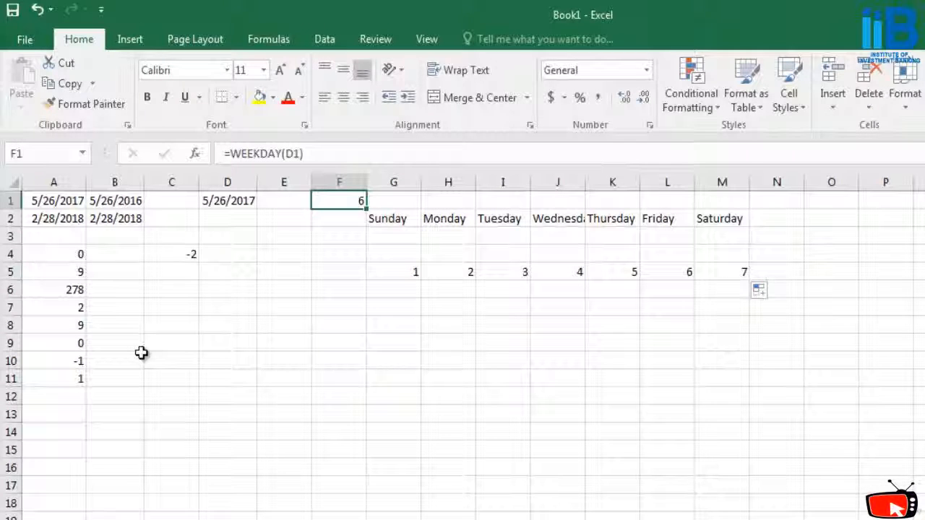